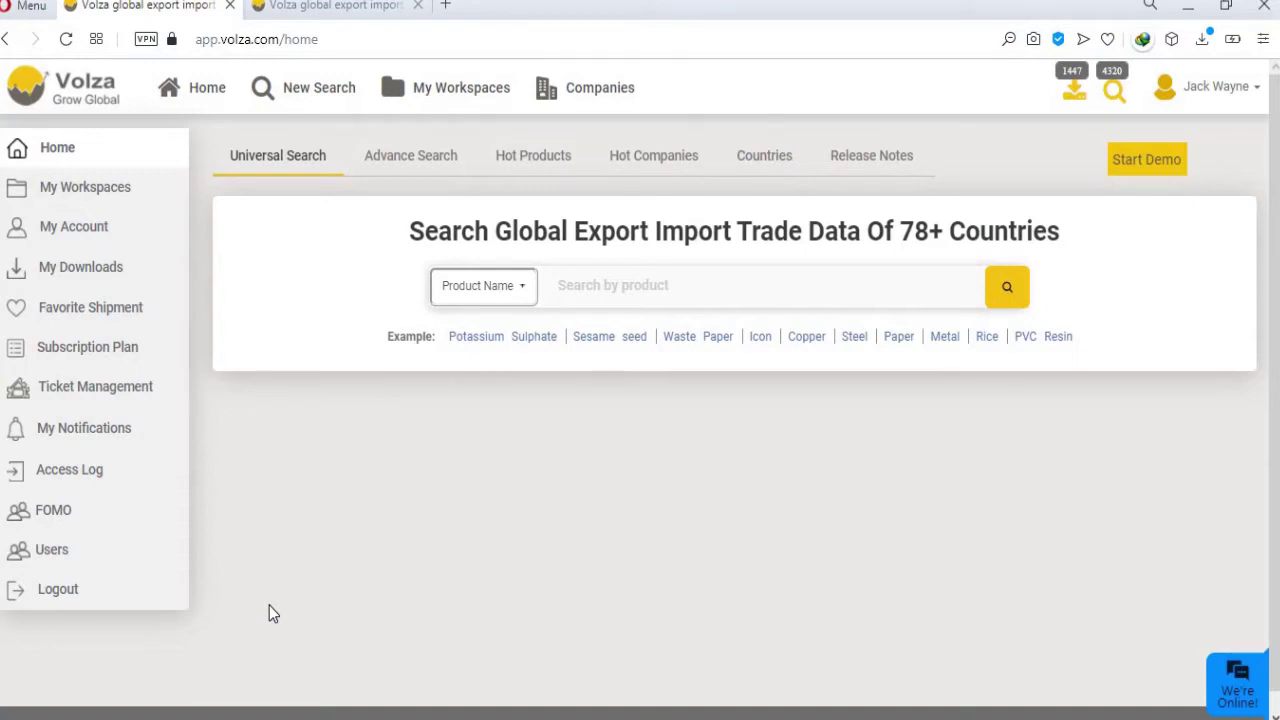
Start an advanced search on the India Export T3 data and set the period to Last 6 Months
click(408, 155)
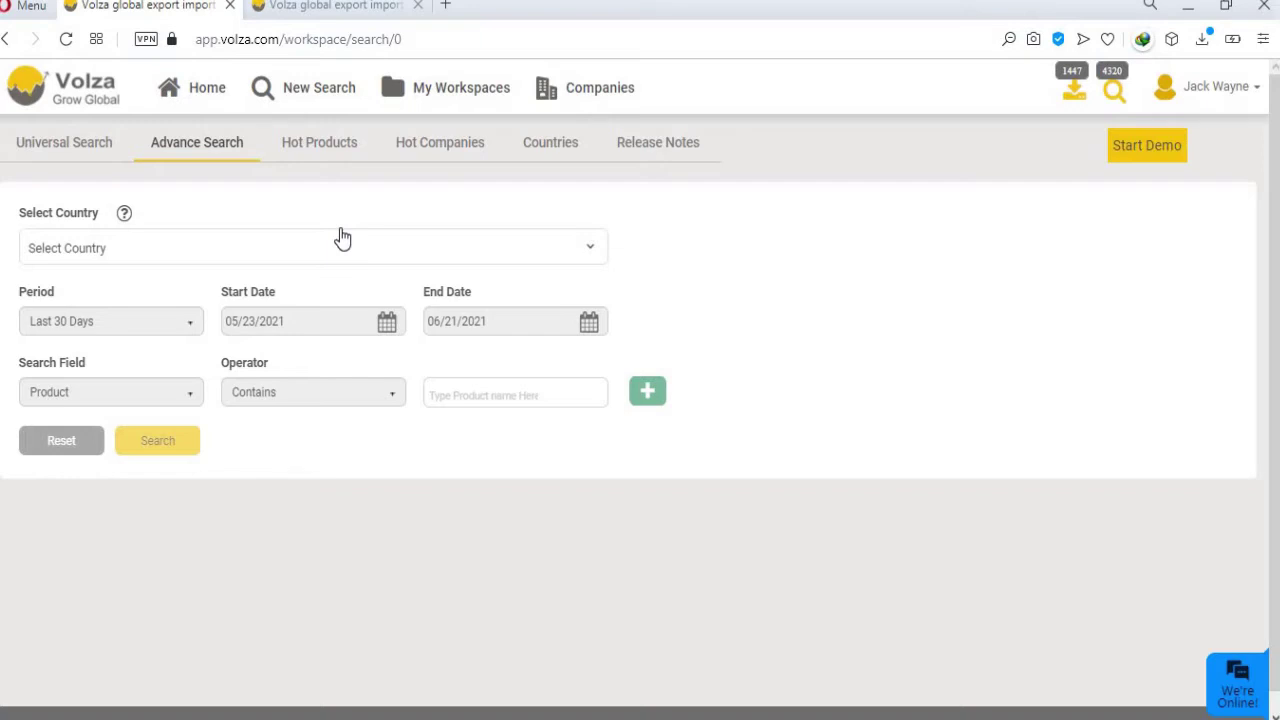
click(342, 240)
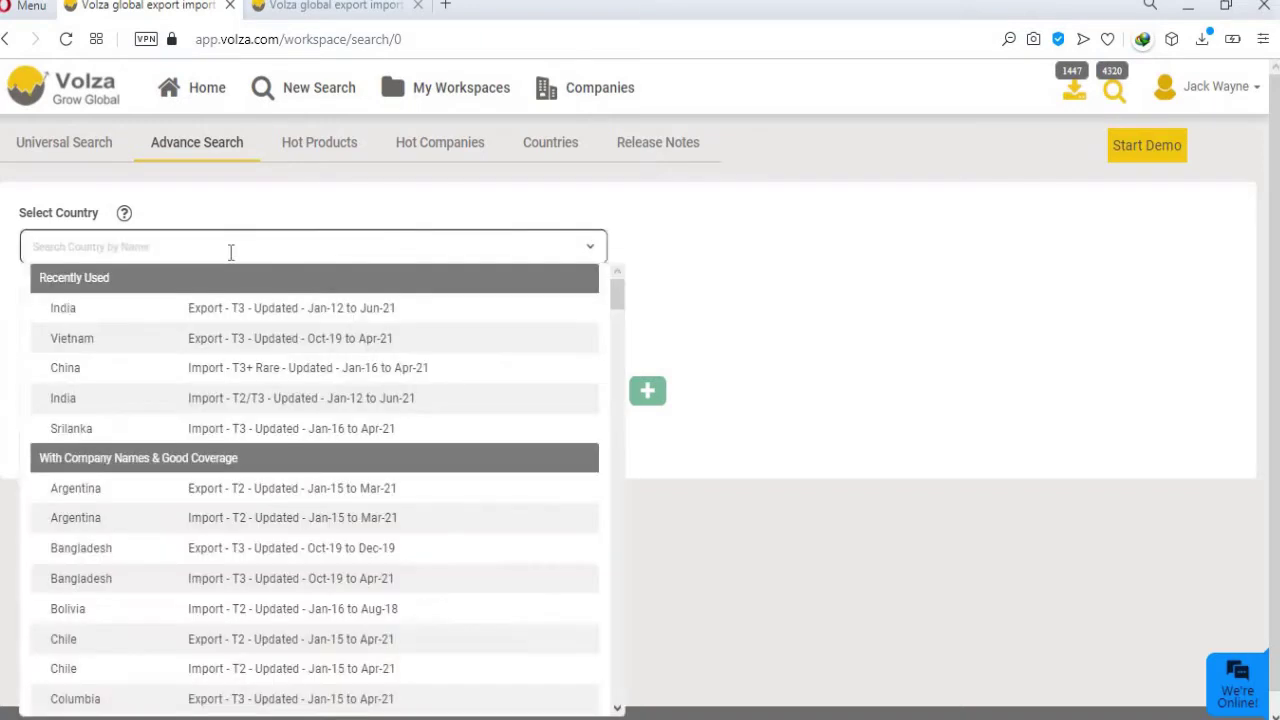
click(204, 310)
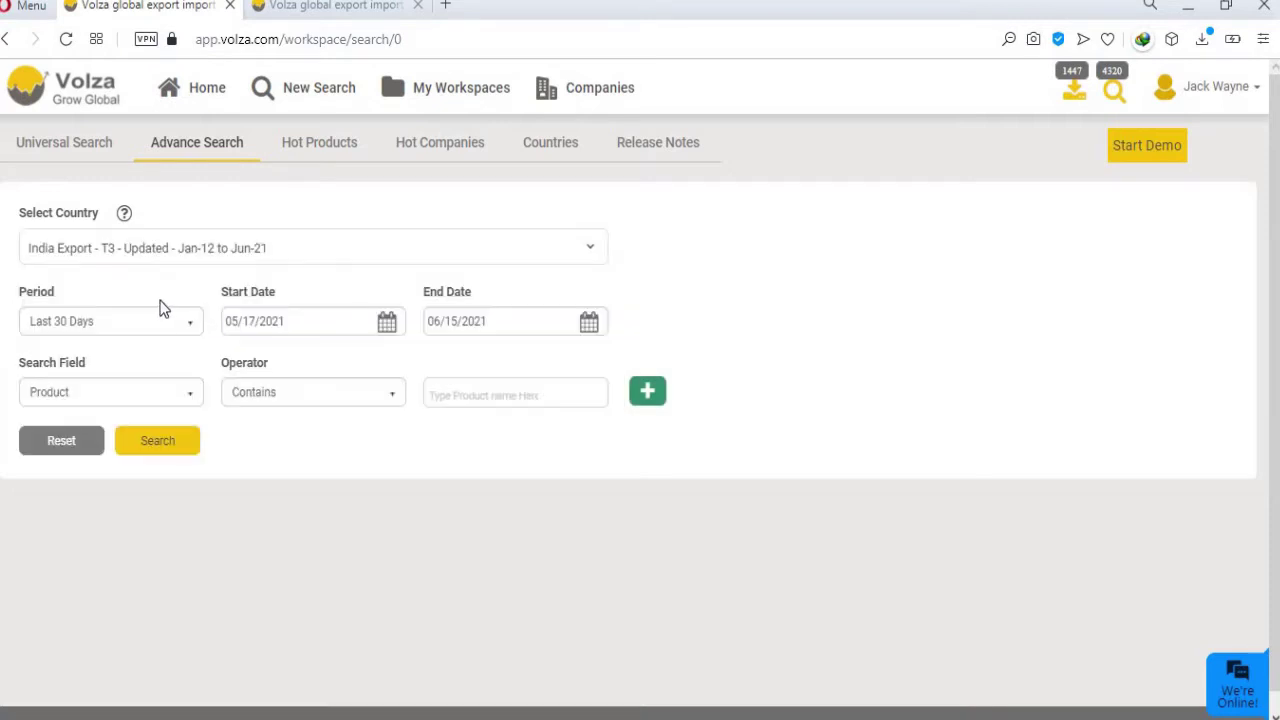
click(157, 322)
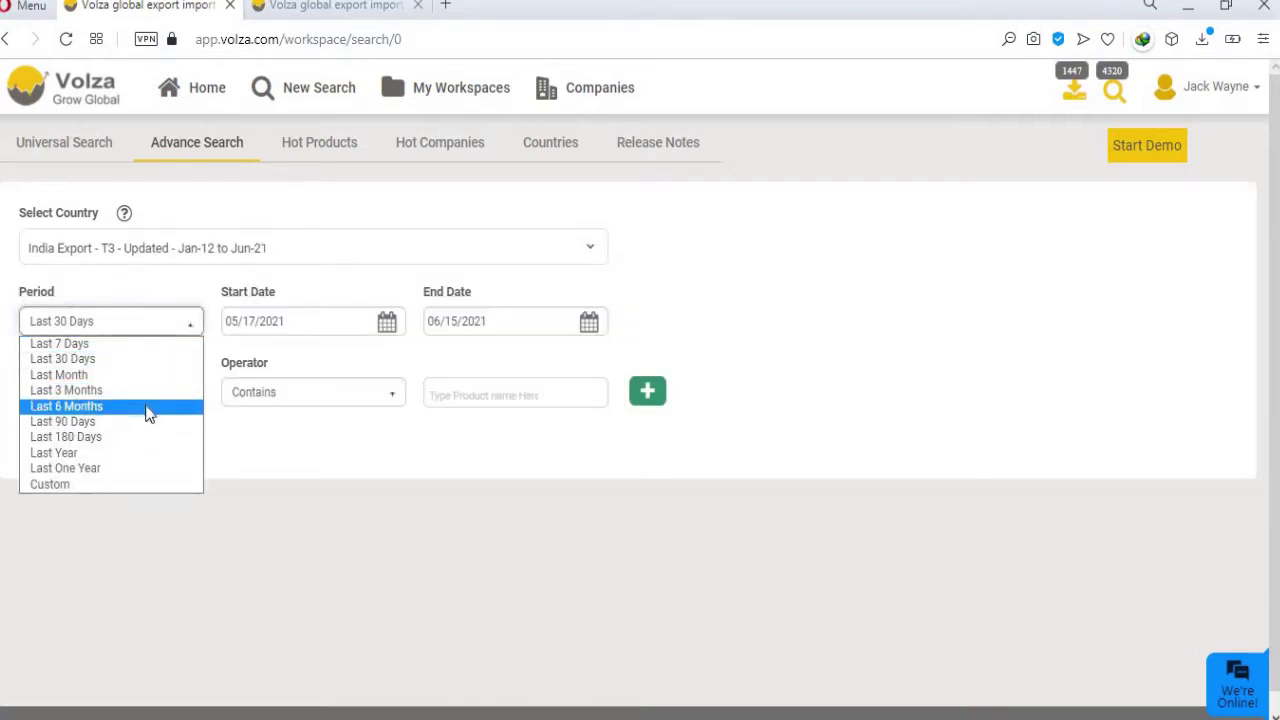
click(149, 406)
Search the Product field with the Contains operator for "copper tube" and check the shipment count
click(120, 392)
click(122, 417)
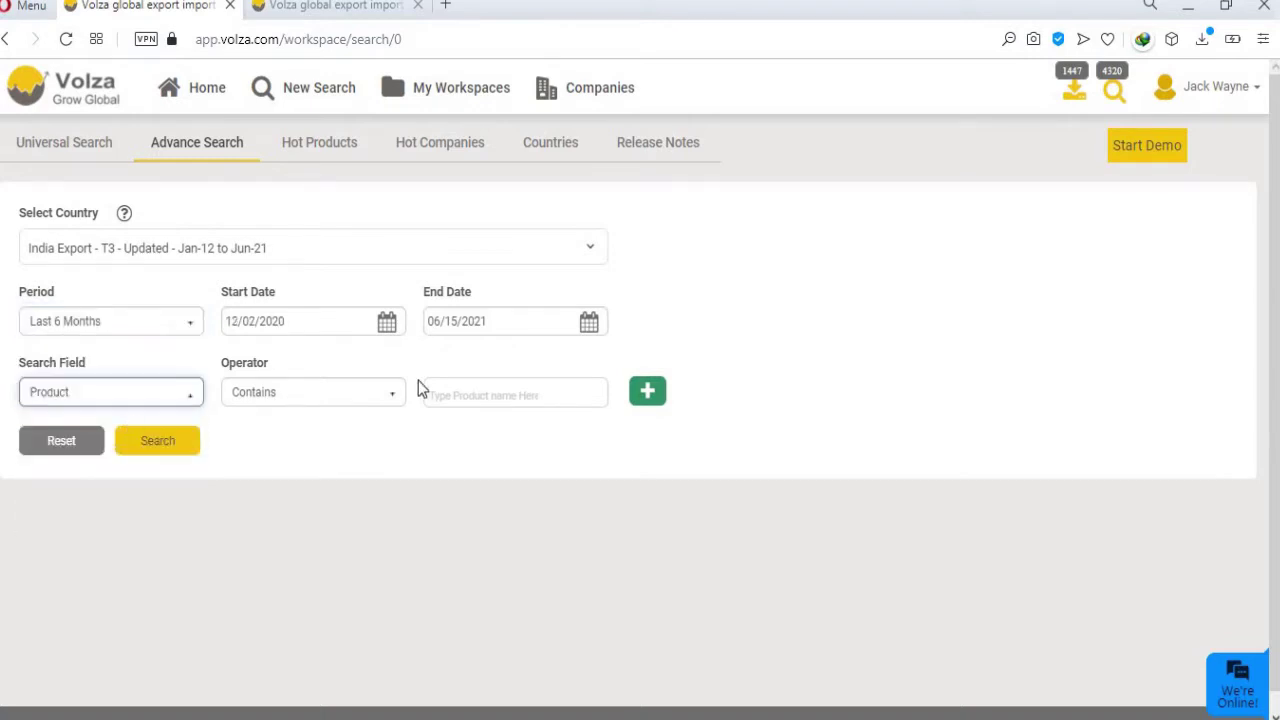
click(461, 395)
text(cop)
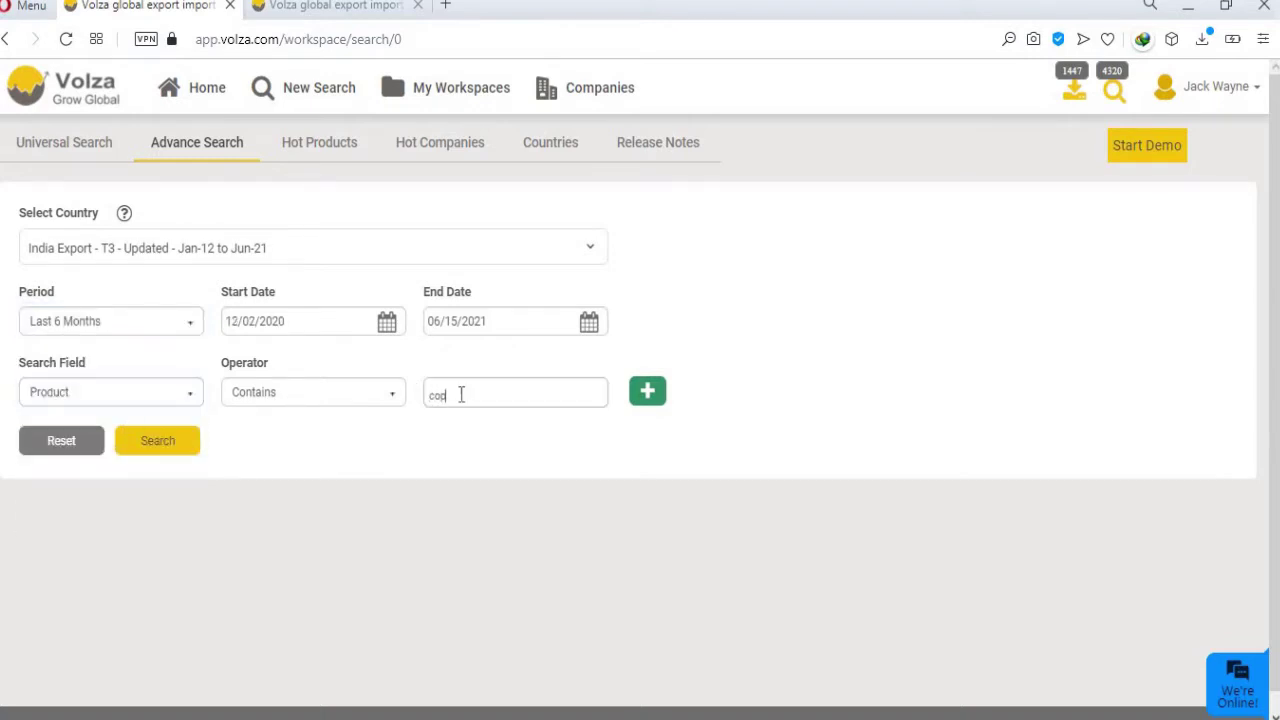
text(per tube)
key(Return)
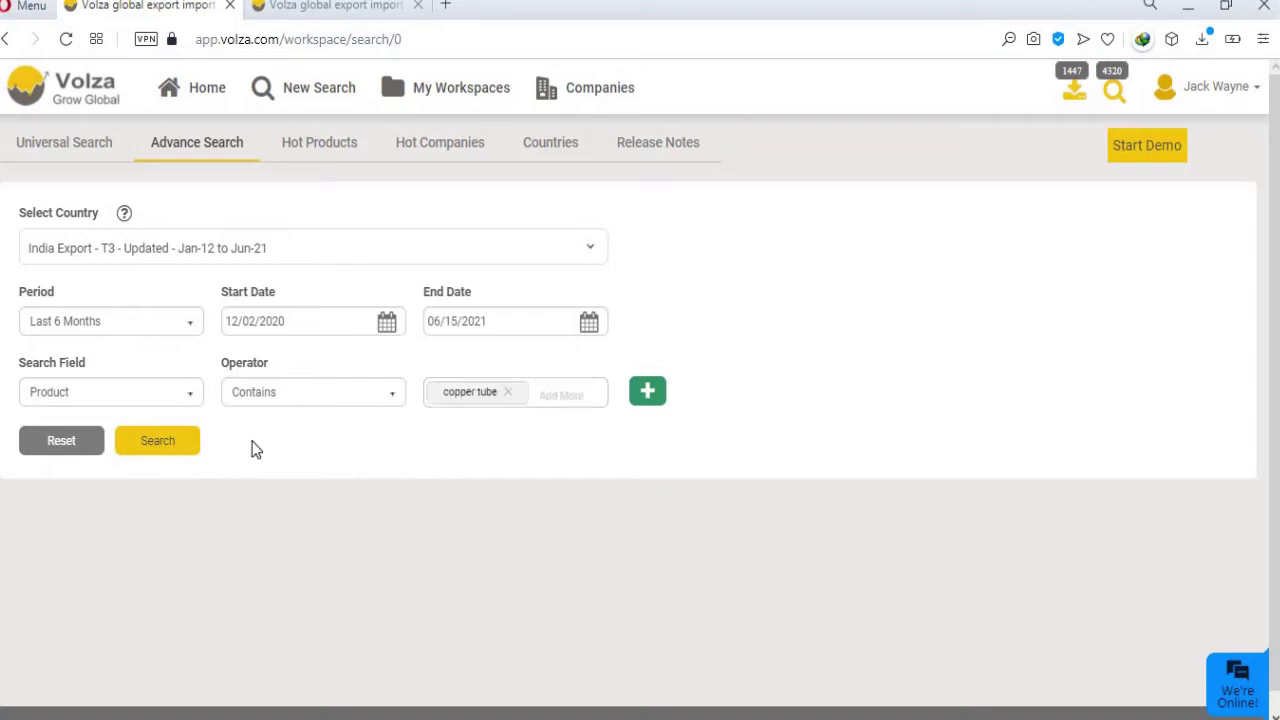
click(192, 446)
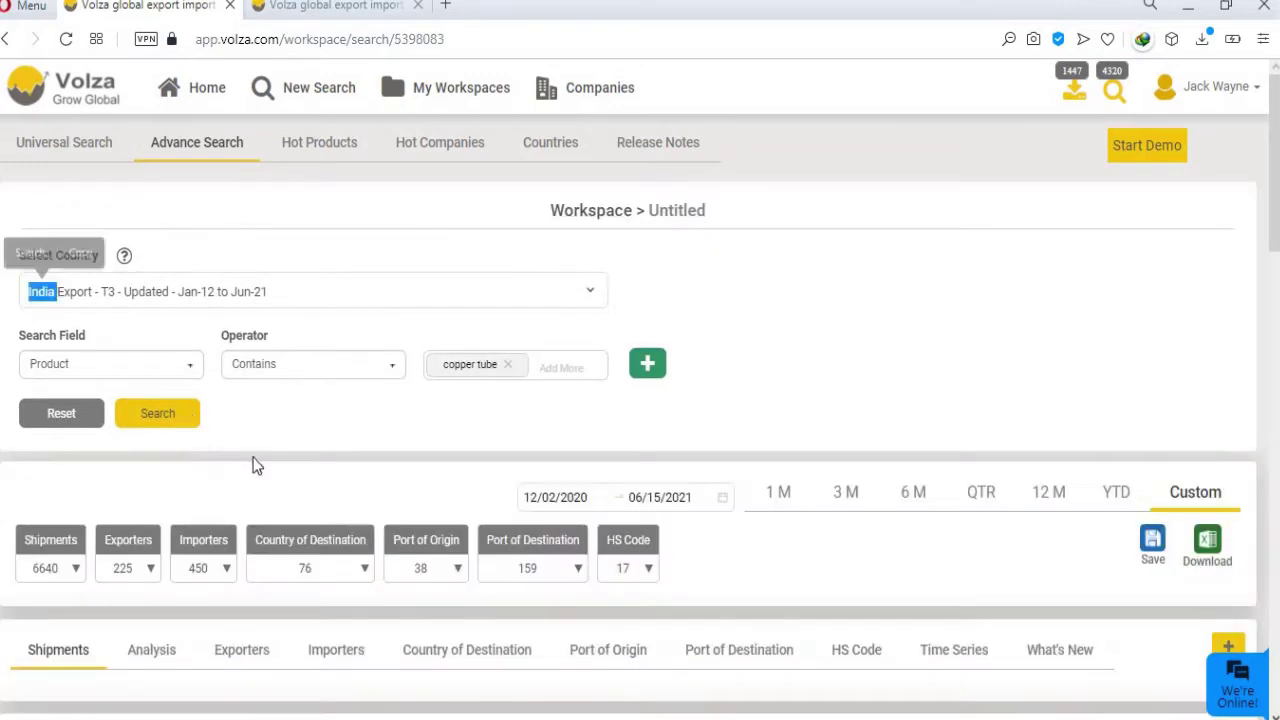
drag(34, 571, 60, 590)
click(243, 506)
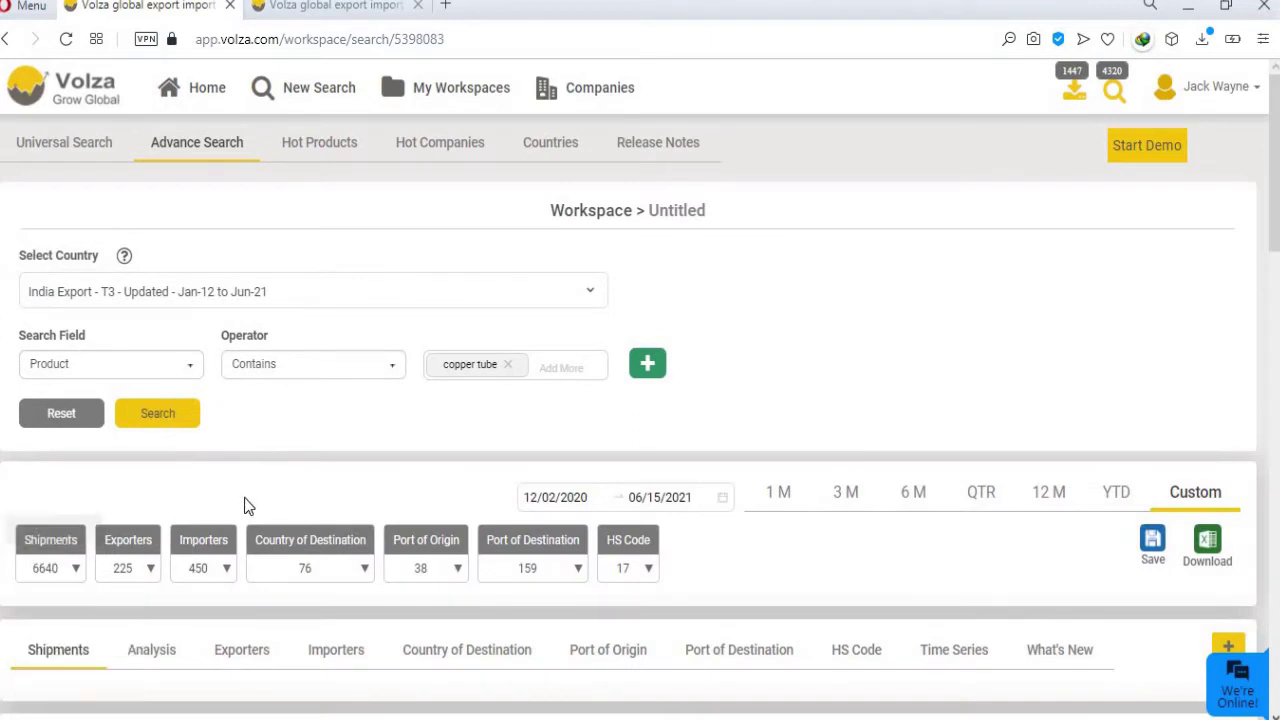
Rerun the copper tube search with the Partial Phrase operator and compare the shipment count
click(317, 372)
click(303, 423)
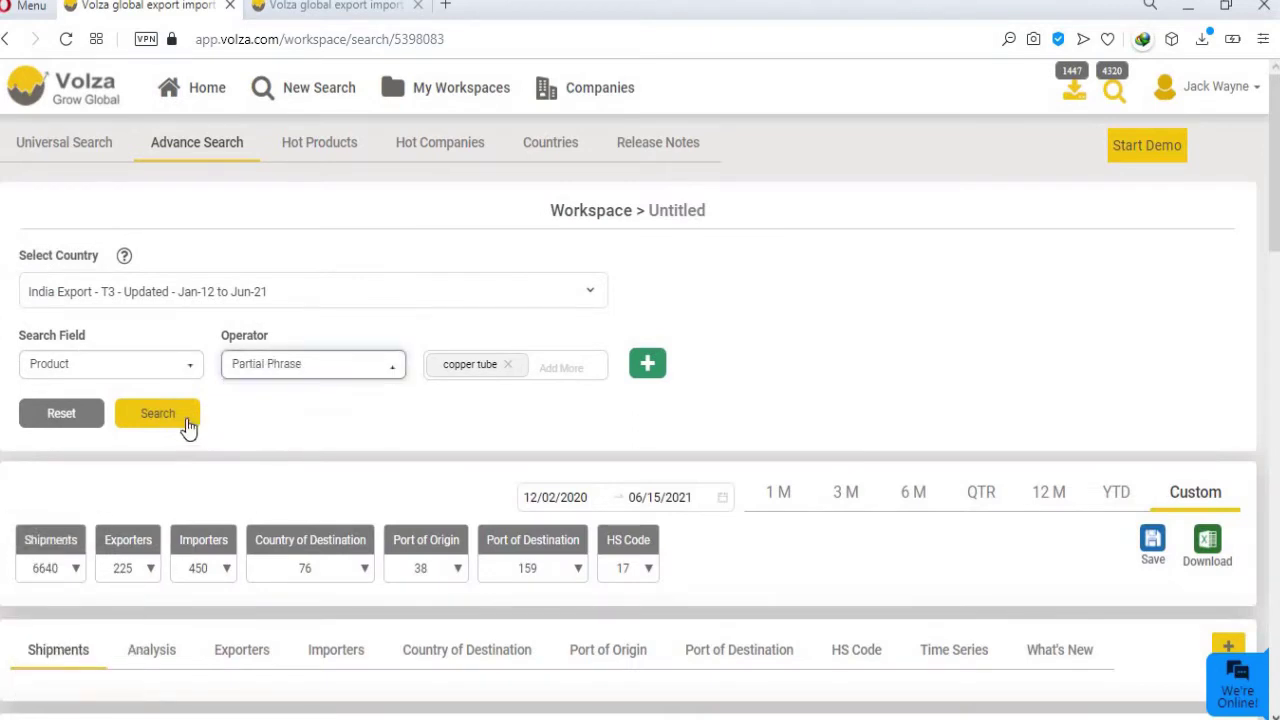
click(186, 424)
drag(23, 588, 57, 585)
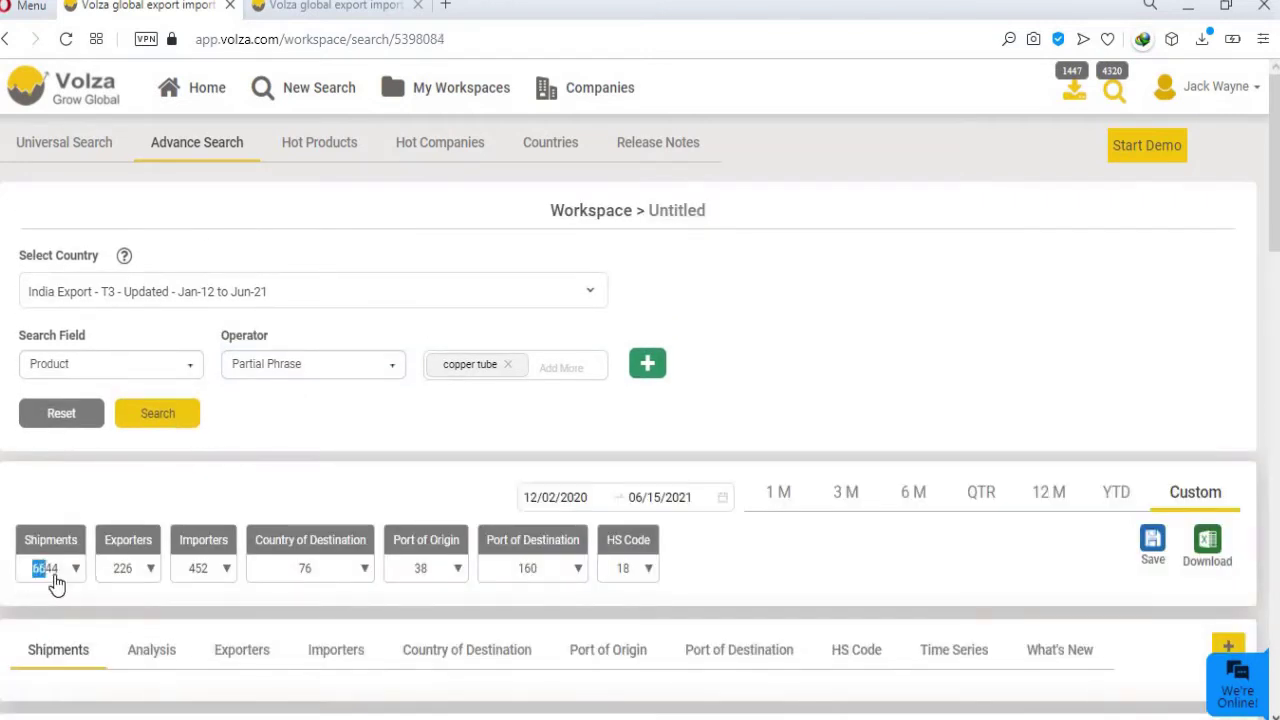
click(260, 483)
Return the product operator to Contains, rerun the search and examine how the copper tube words match in the product descriptions
click(300, 367)
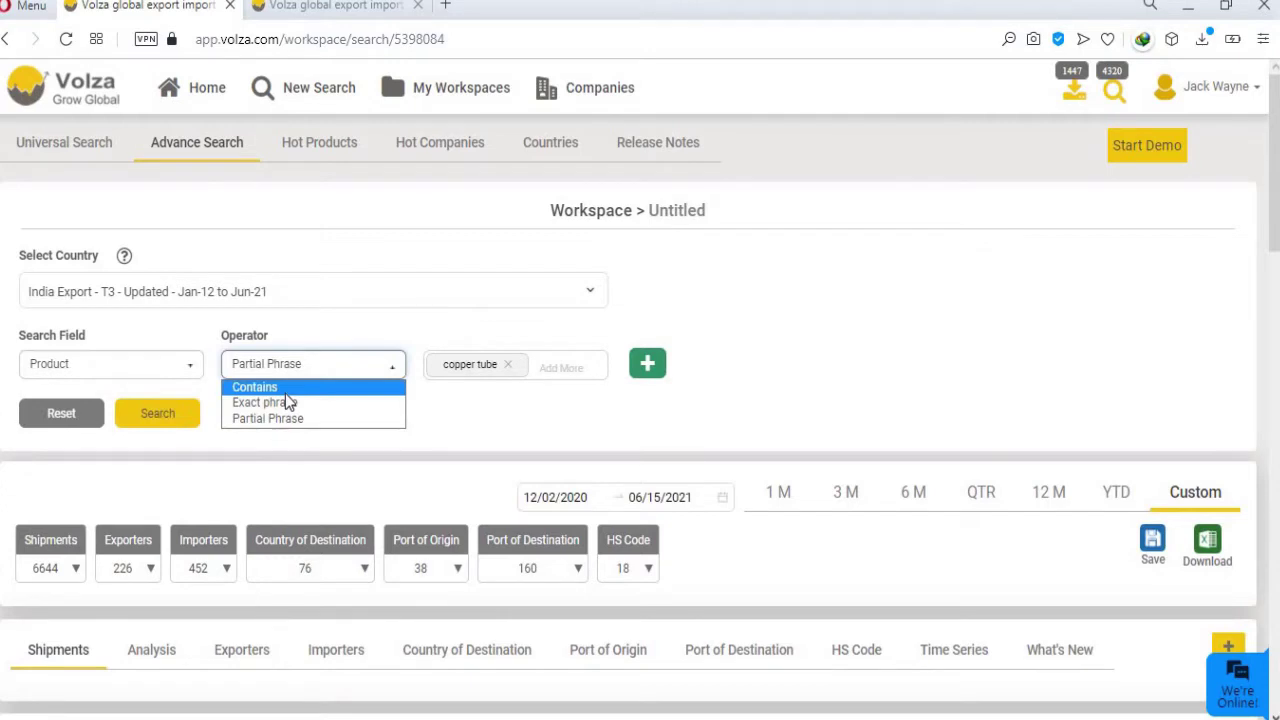
click(285, 390)
click(172, 423)
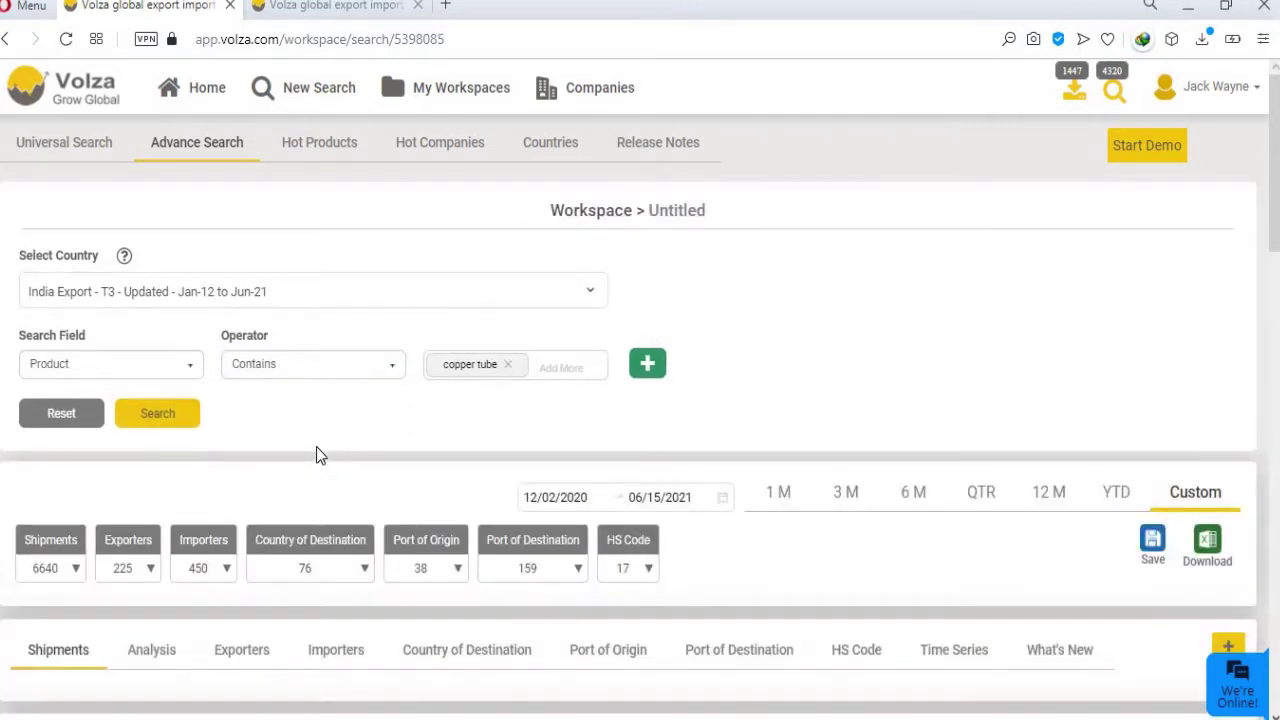
scroll(316, 446, down, 5)
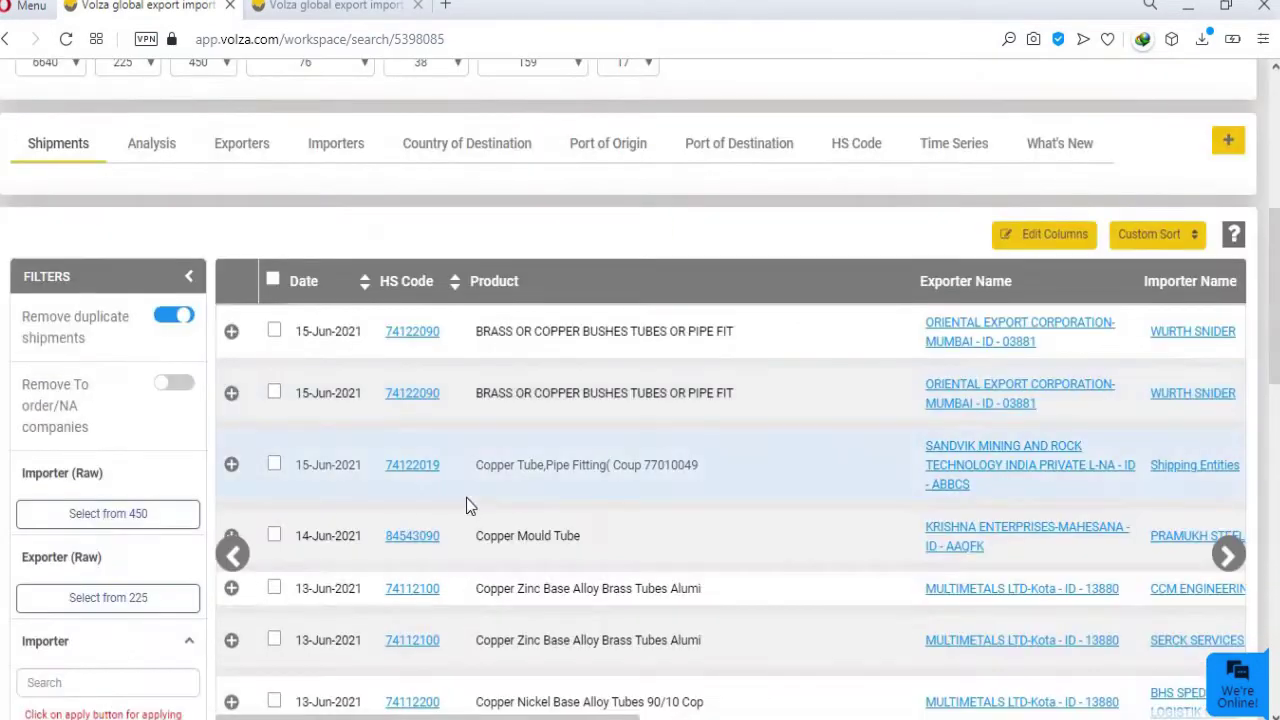
drag(476, 464, 556, 510)
drag(476, 535, 586, 538)
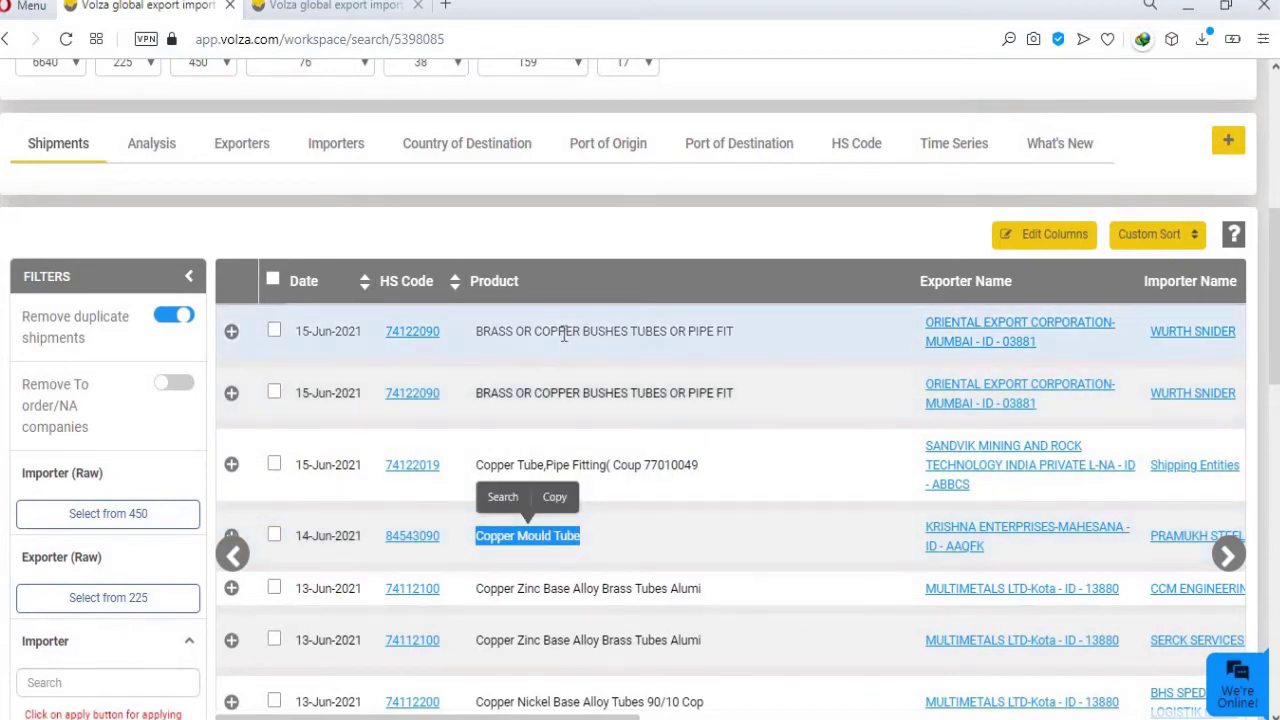
drag(540, 331, 669, 331)
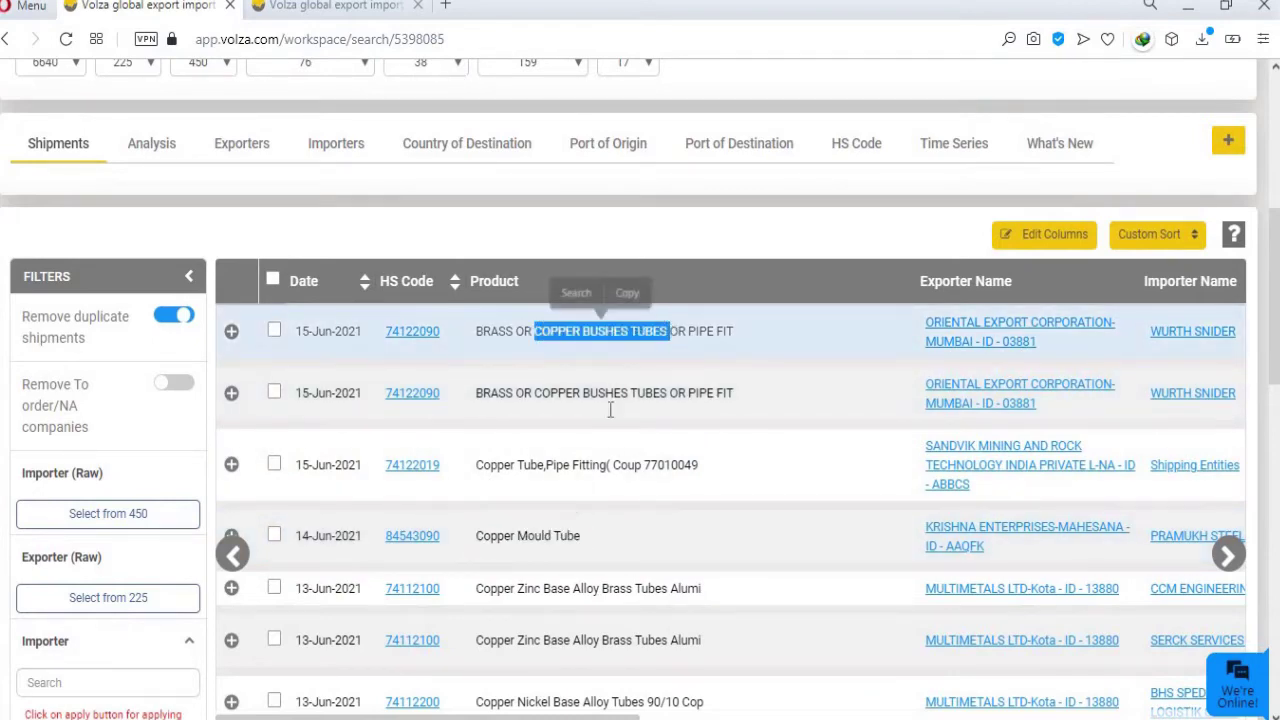
Search copper tube again as a Partial Phrase and examine the matching product descriptions in the other open results page
scroll(308, 313, up, 4)
click(312, 262)
click(297, 316)
click(192, 322)
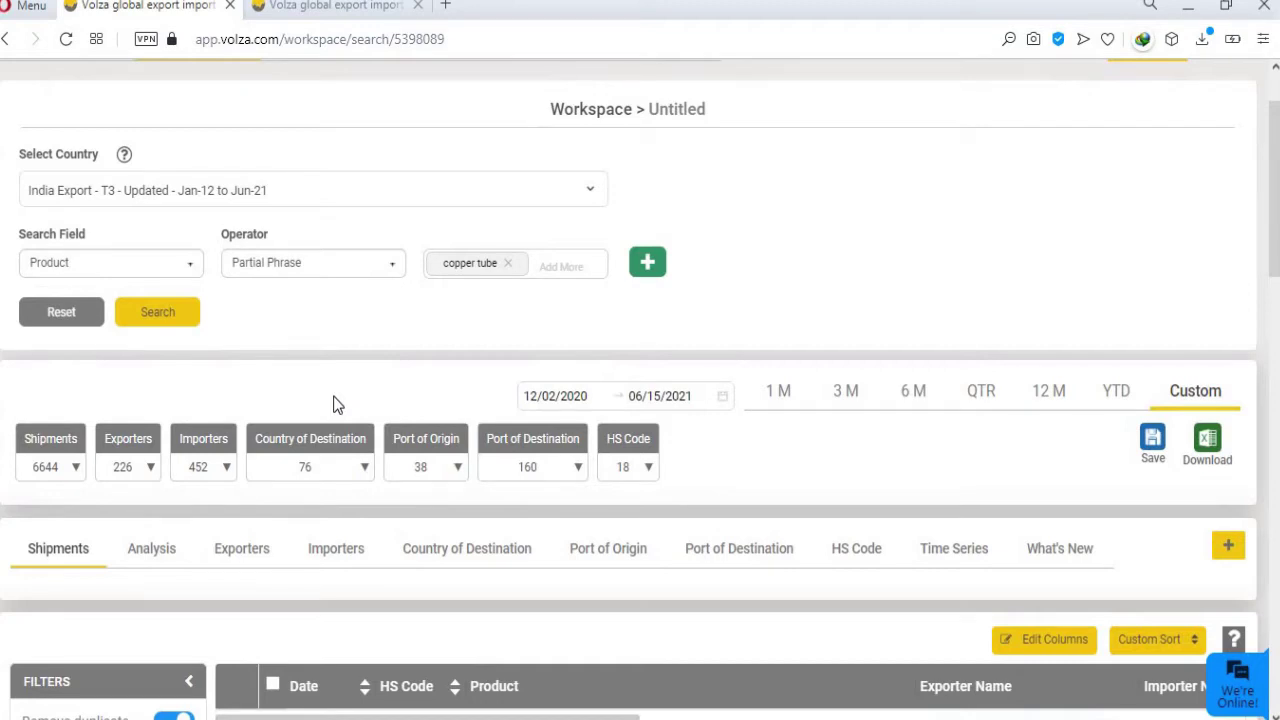
key(ctrl+Tab)
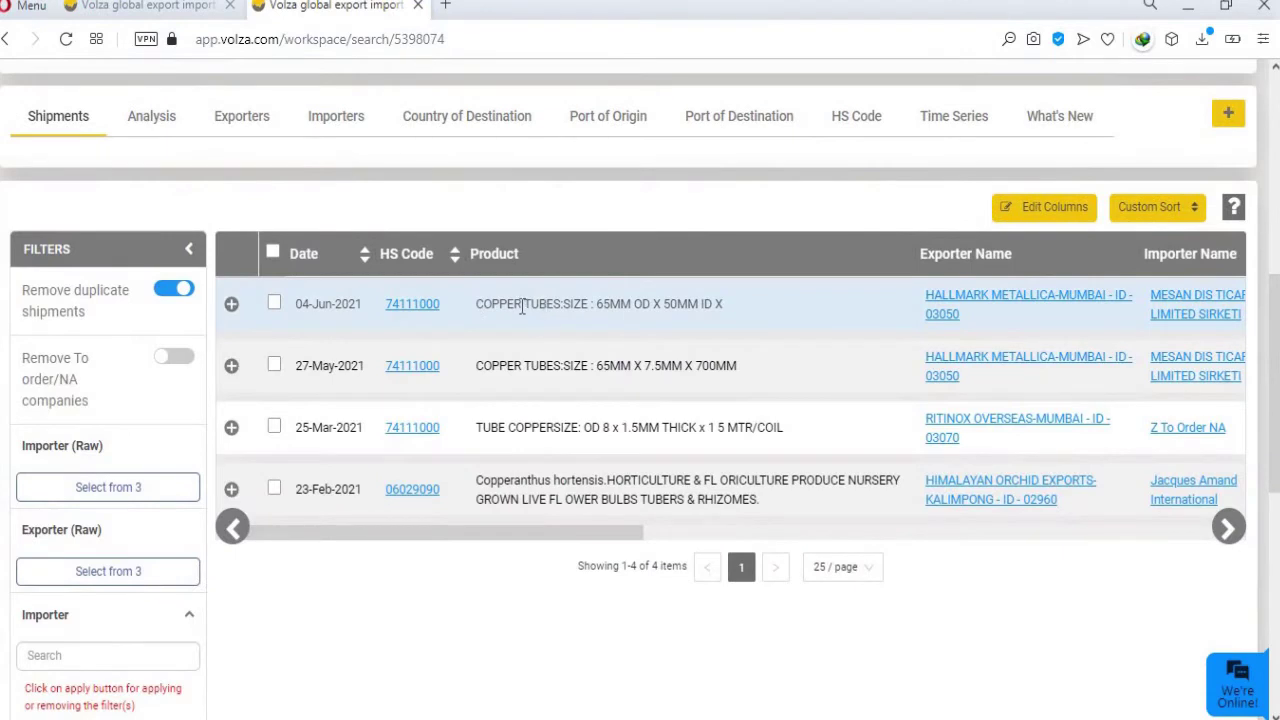
drag(525, 306, 588, 306)
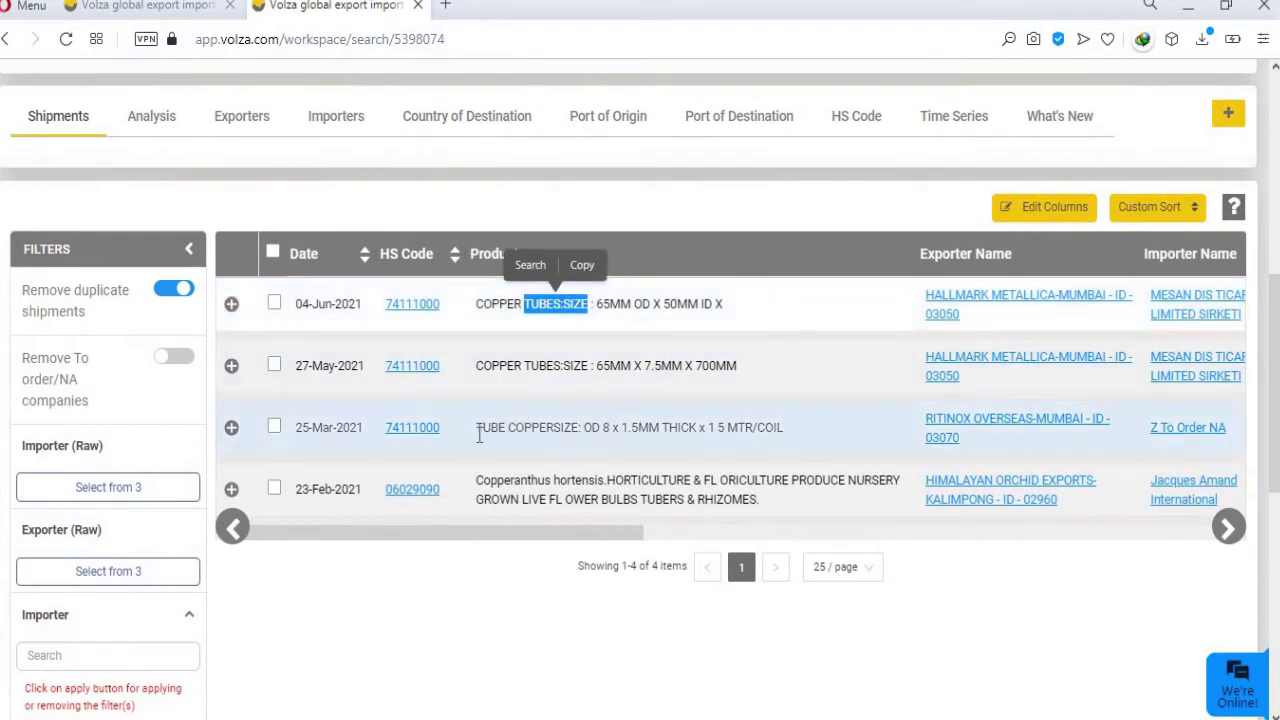
drag(481, 435, 579, 422)
click(666, 204)
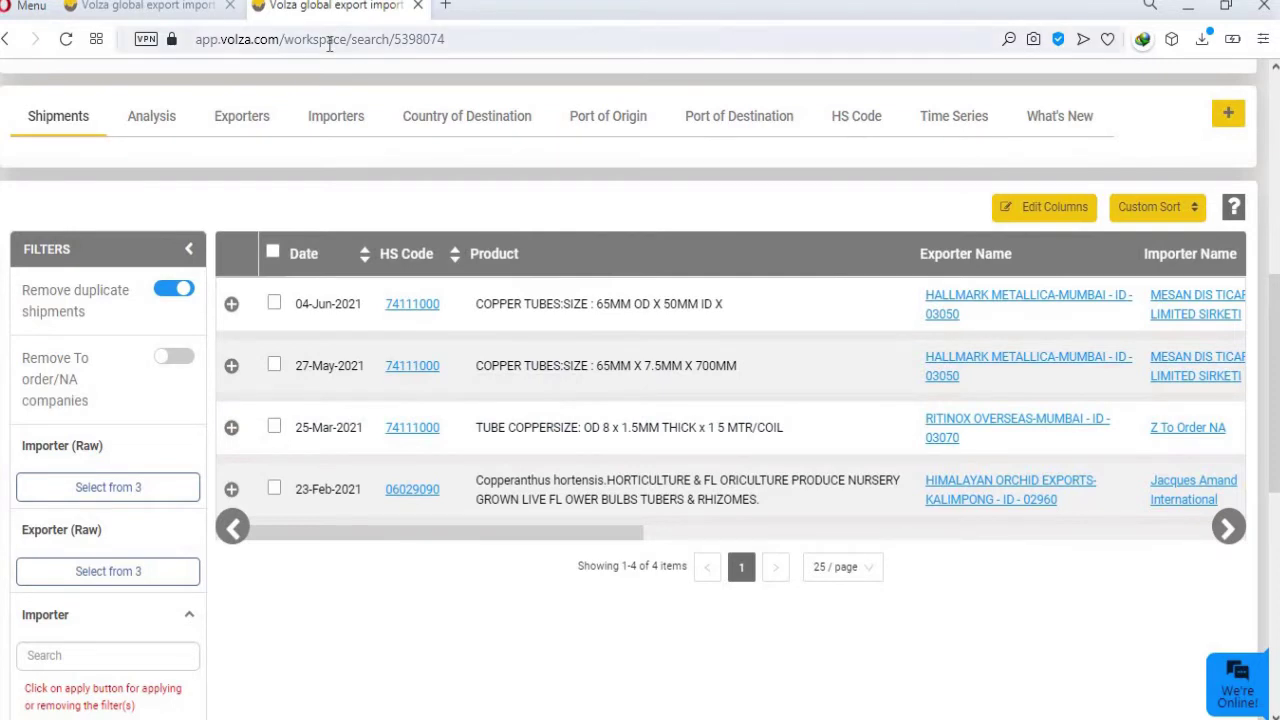
Back in the first search page, rerun the copper tube search as an Exact phrase and examine the listed product descriptions
click(153, 10)
click(280, 258)
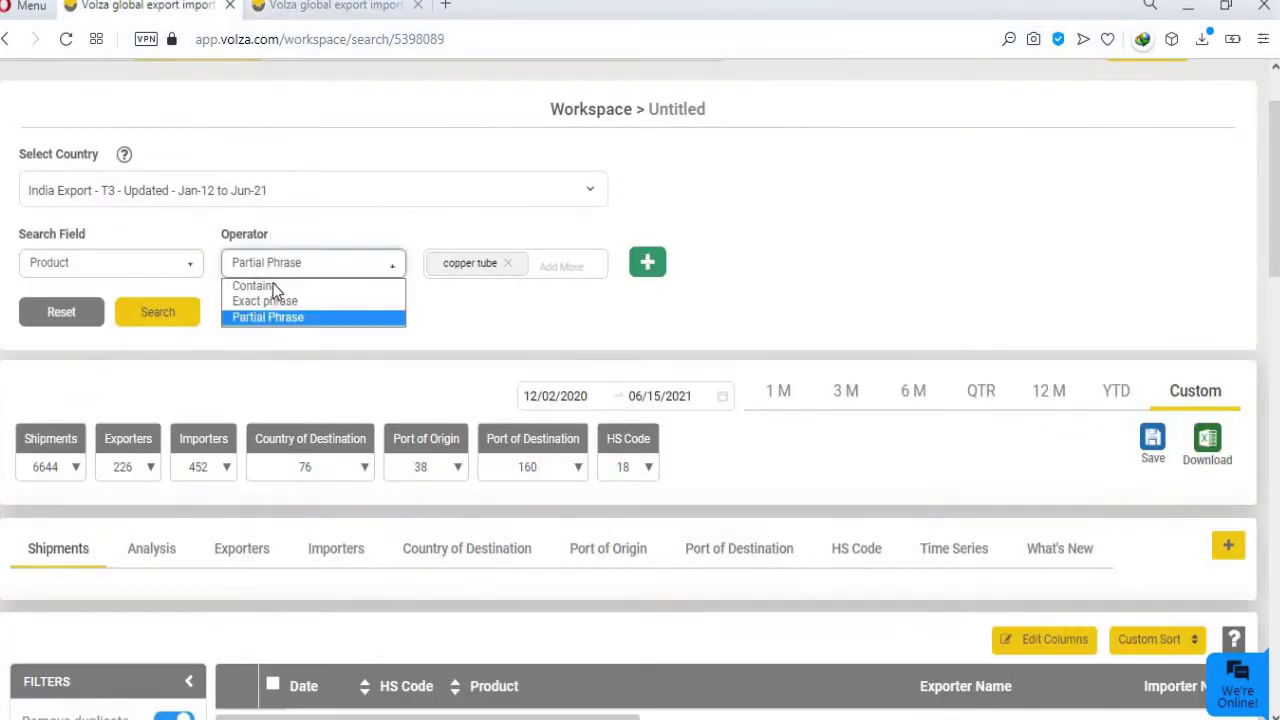
click(270, 300)
click(184, 322)
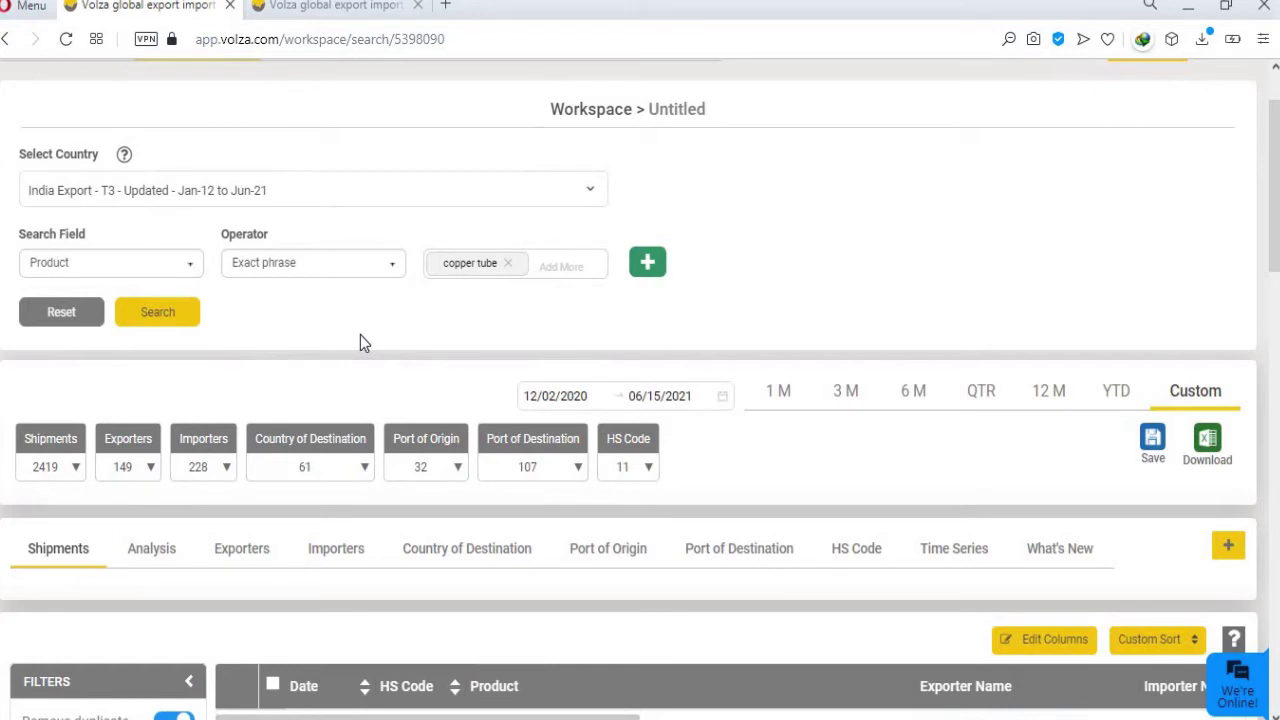
scroll(363, 343, down, 2)
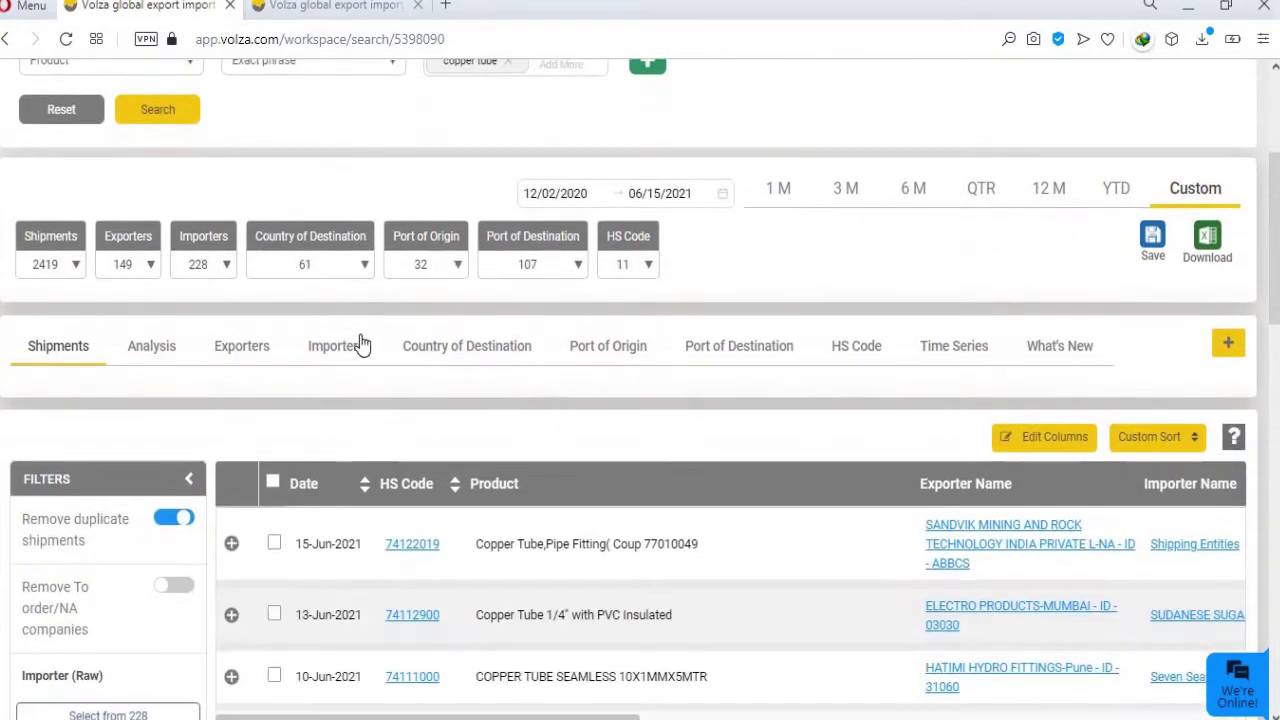
scroll(497, 415, down, 1)
drag(474, 443, 543, 443)
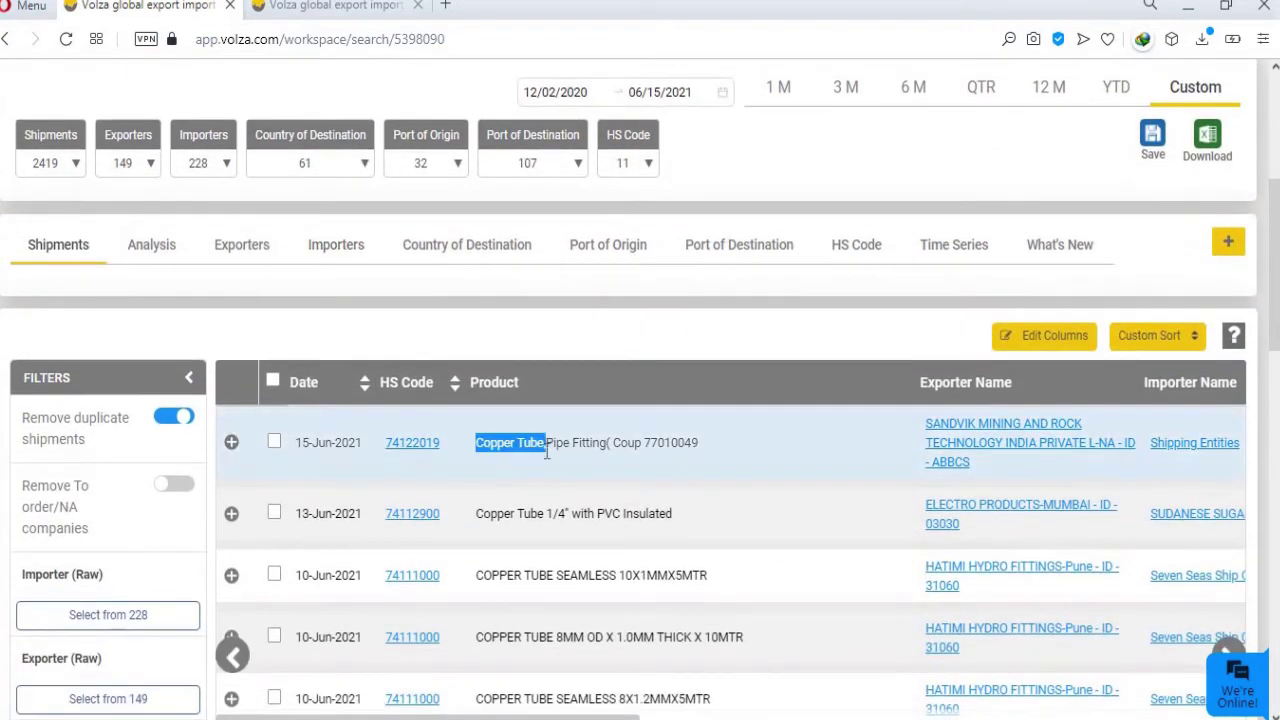
Add a second search condition joined with And that limits the HS Code to 74
scroll(526, 540, up, 3)
scroll(526, 537, up, 1)
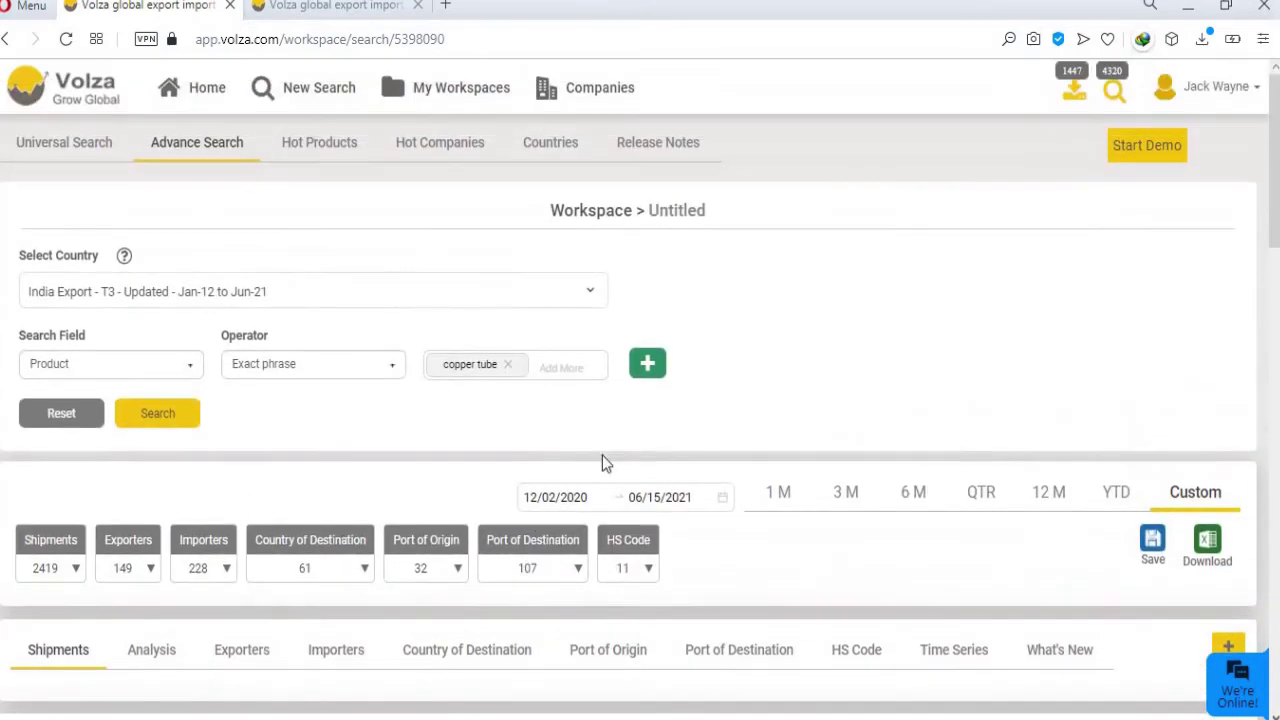
click(650, 366)
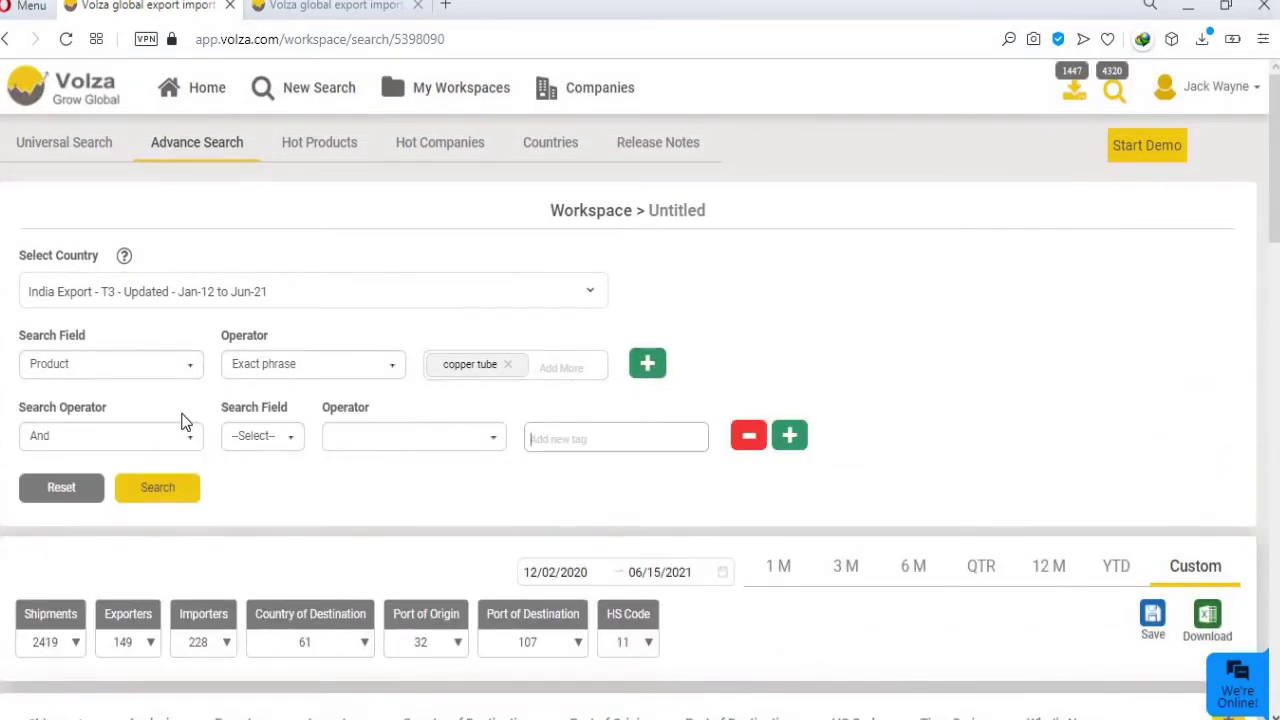
click(162, 440)
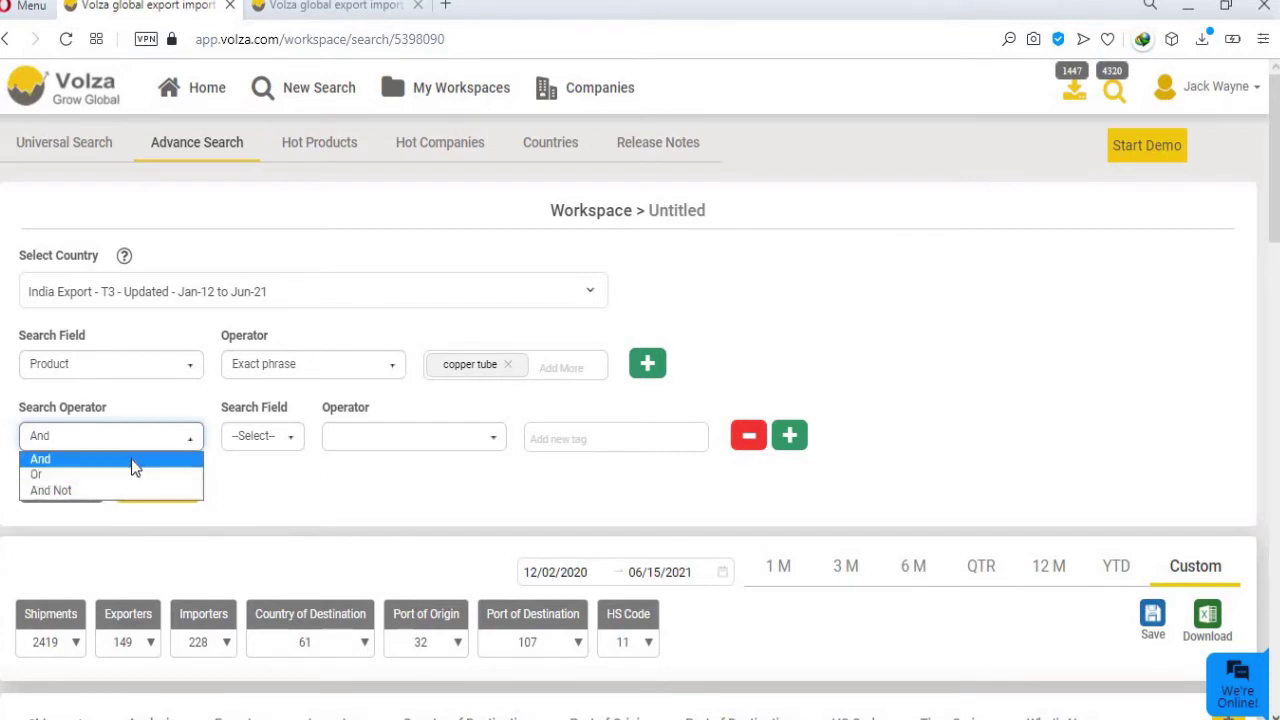
click(131, 459)
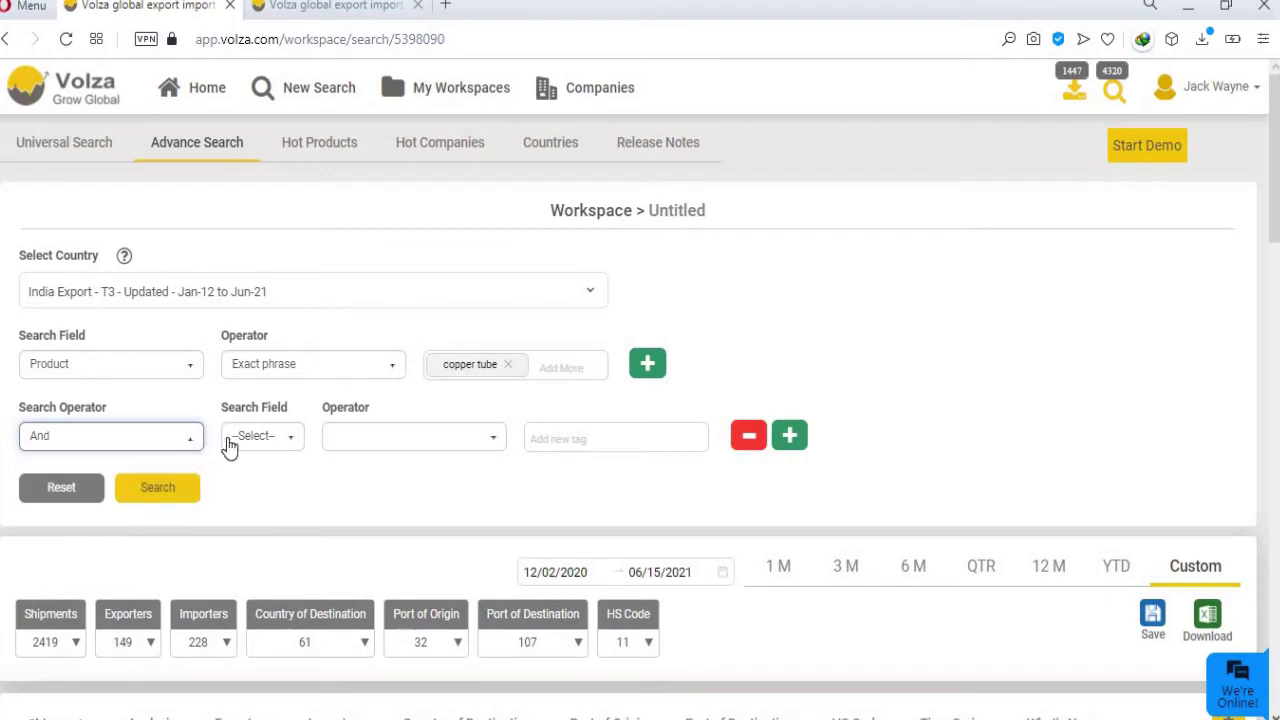
click(237, 440)
click(264, 192)
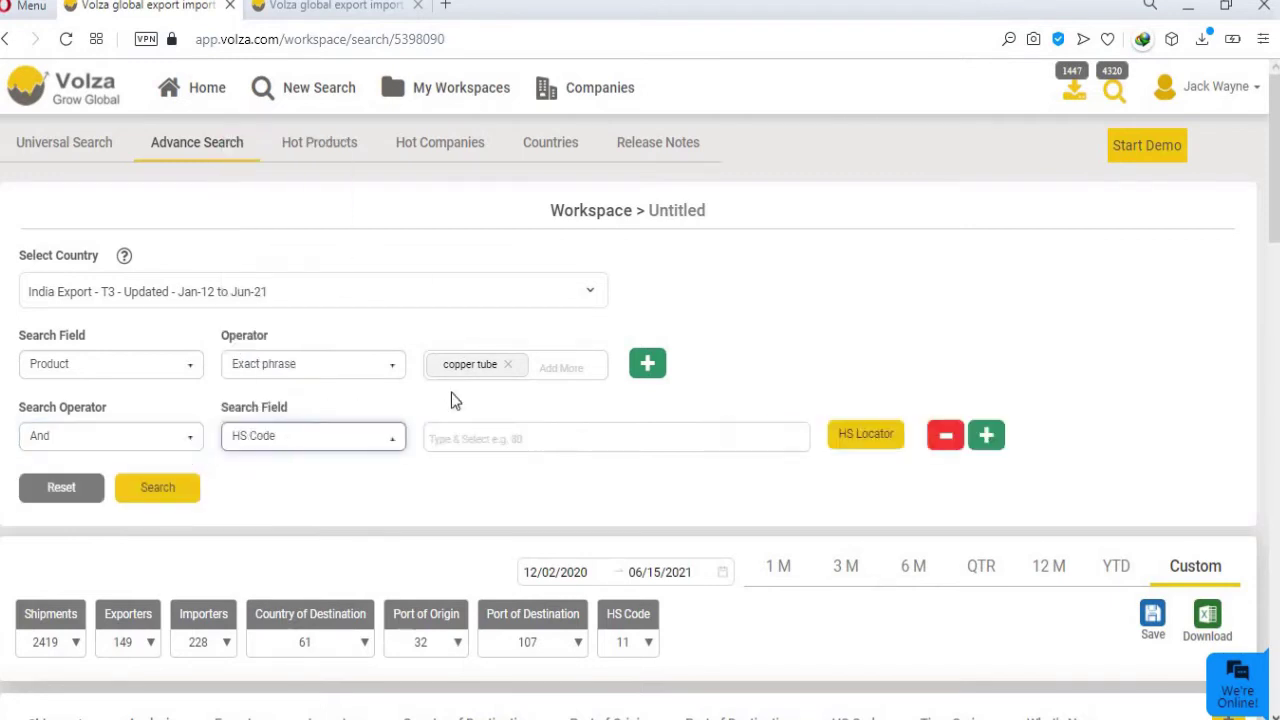
click(462, 436)
text(74)
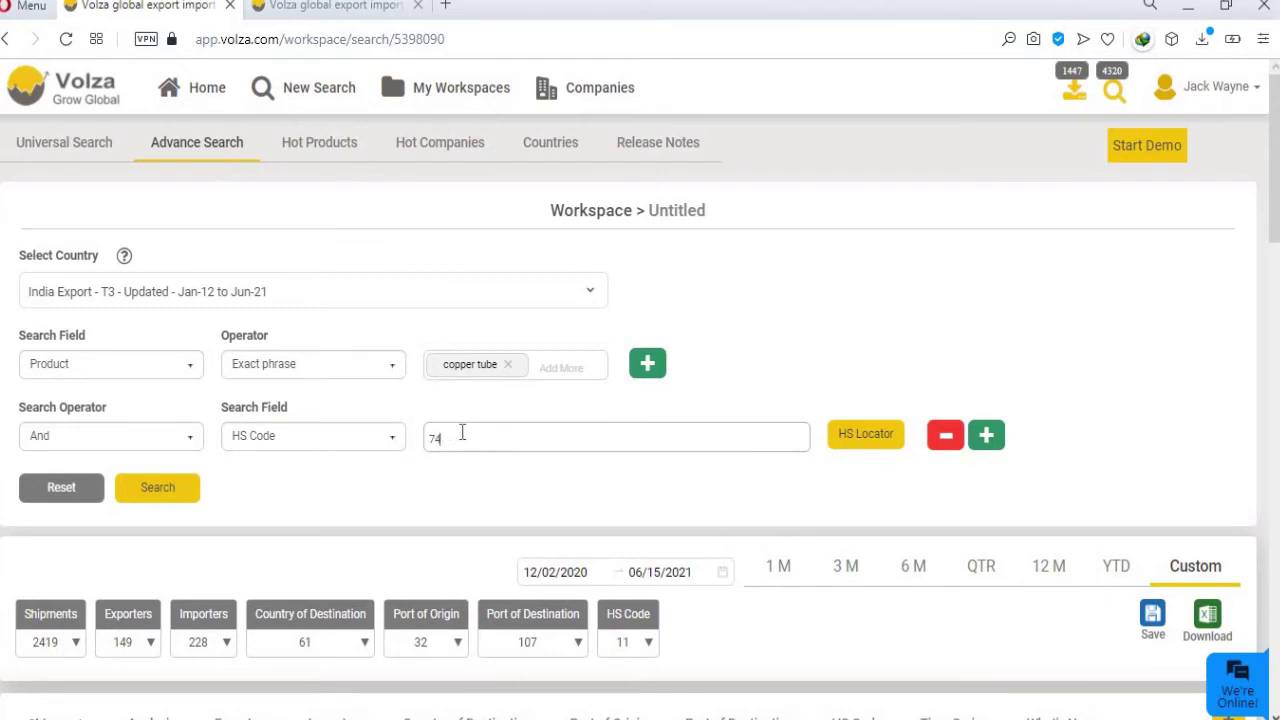
key(Return)
Set the product operator to Contains, rerun the search with the HS Code condition and check the shipment count
scroll(250, 430, down, 1)
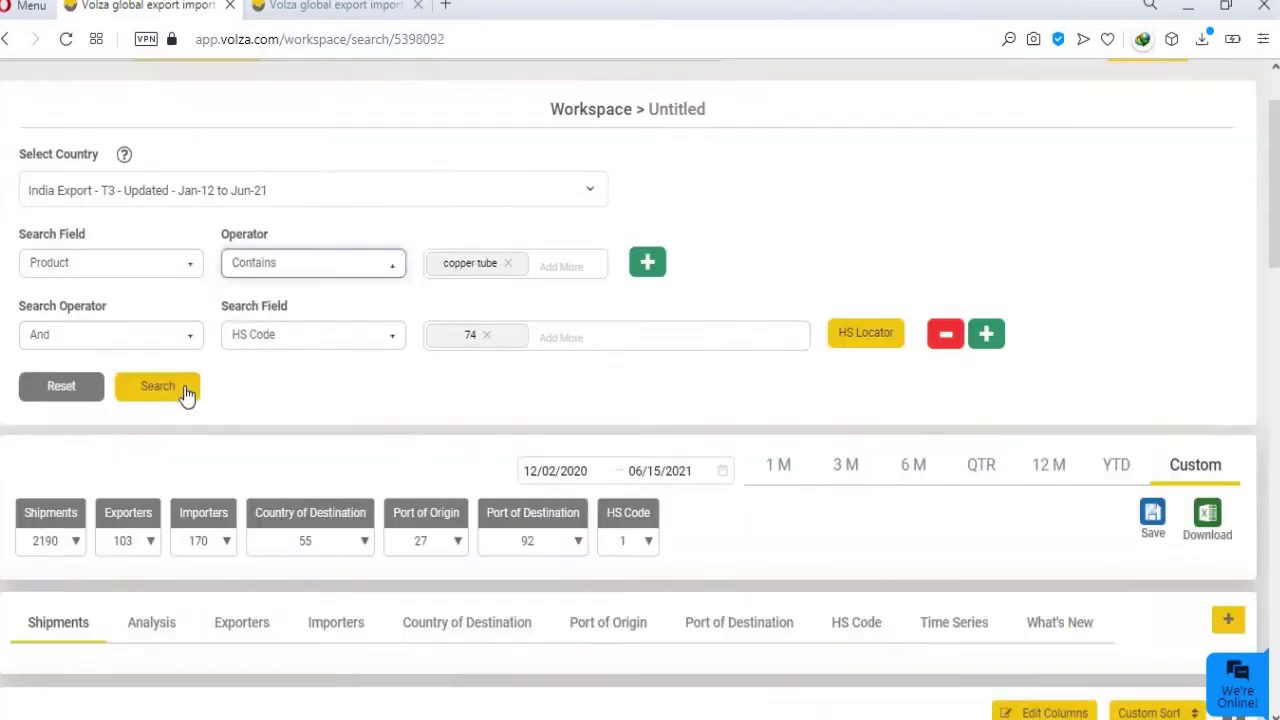
click(186, 395)
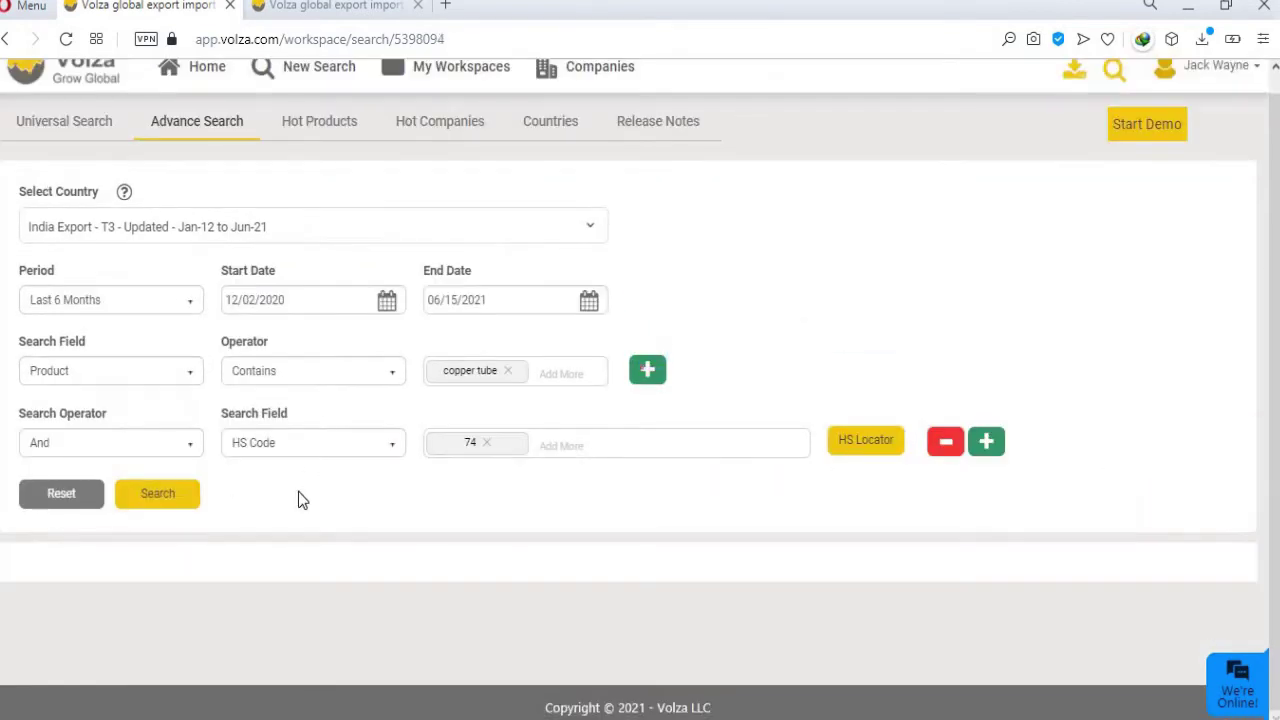
scroll(202, 495, down, 1)
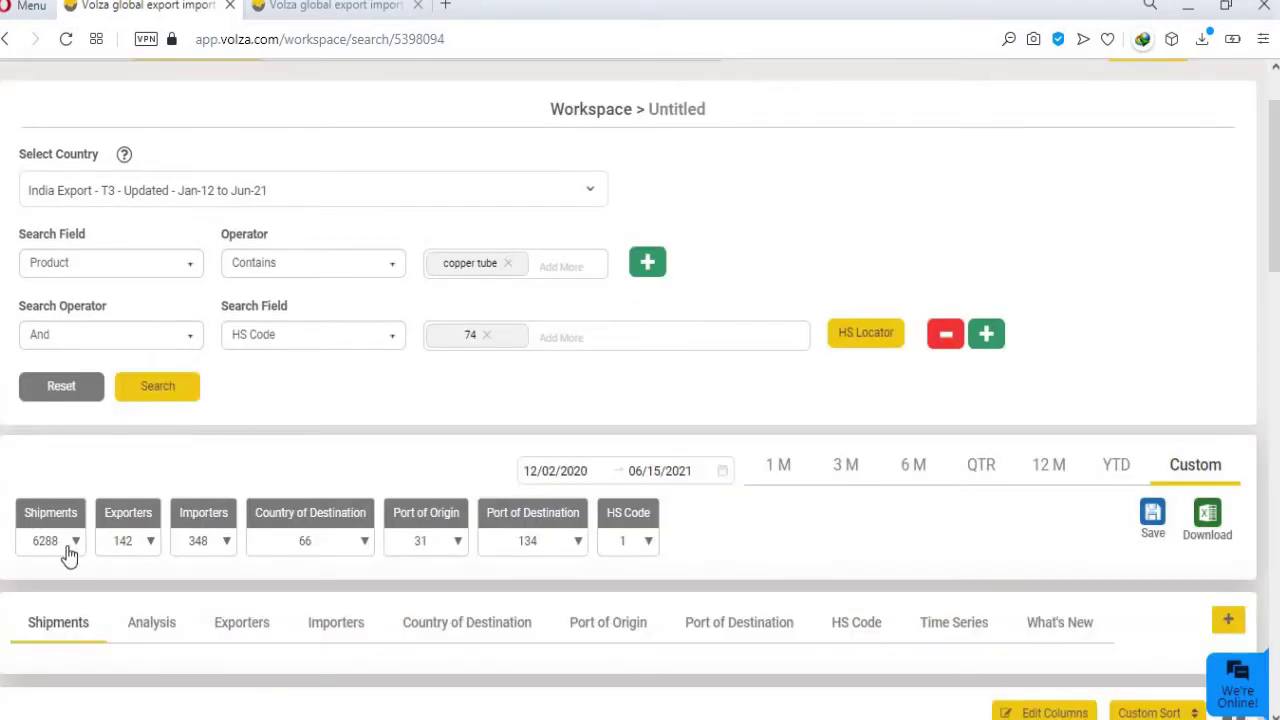
drag(29, 546, 58, 548)
click(201, 459)
Add a third condition, And Not Country of Destination In United States of America, and rerun the search
click(988, 338)
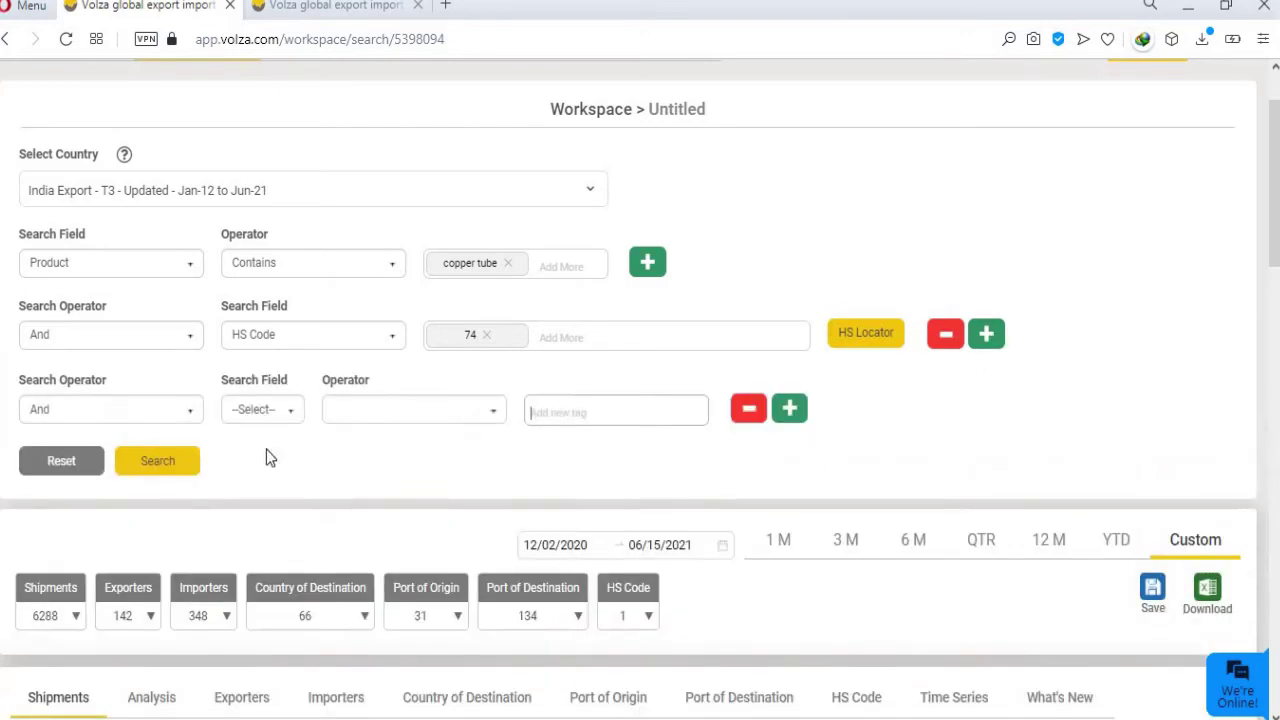
click(115, 412)
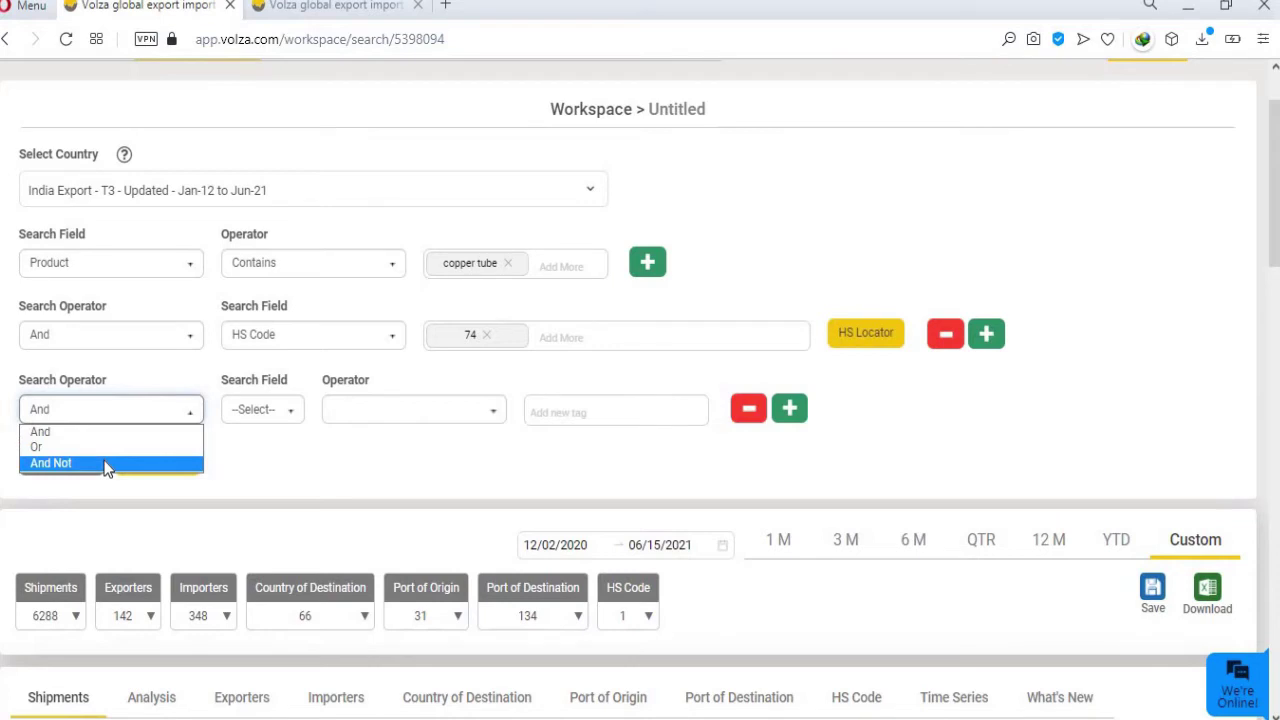
click(107, 463)
click(263, 409)
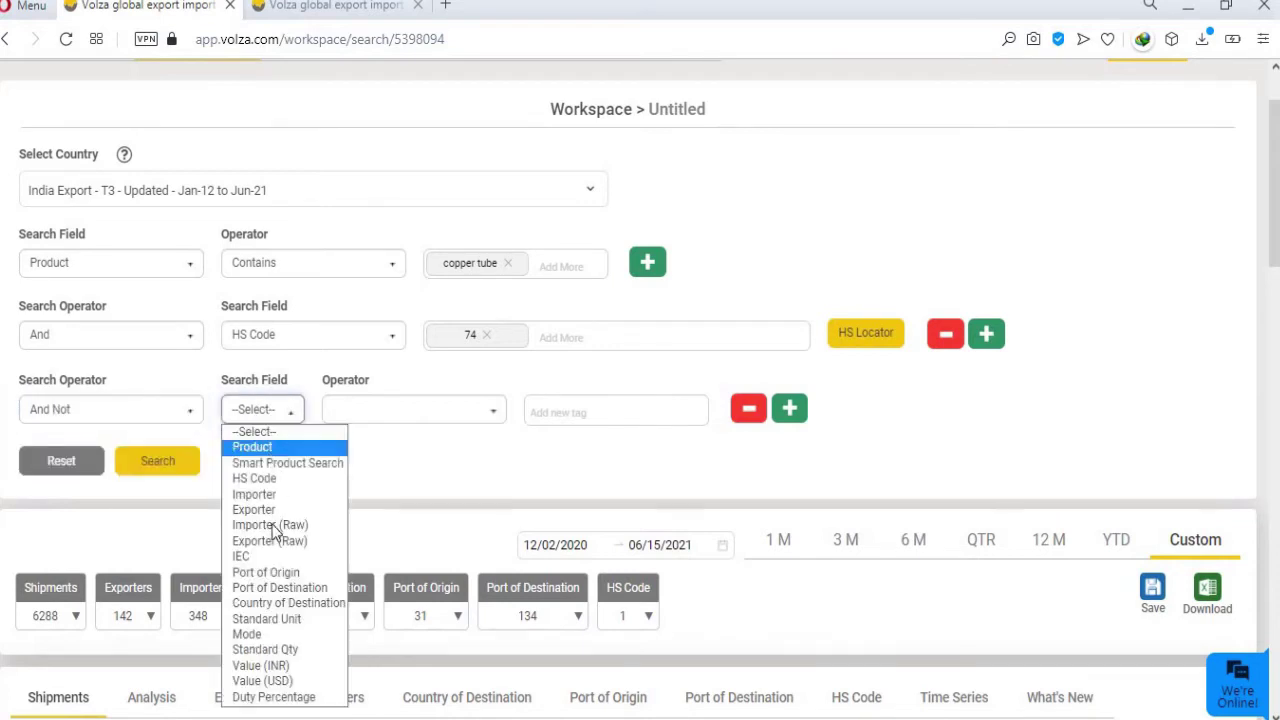
click(280, 603)
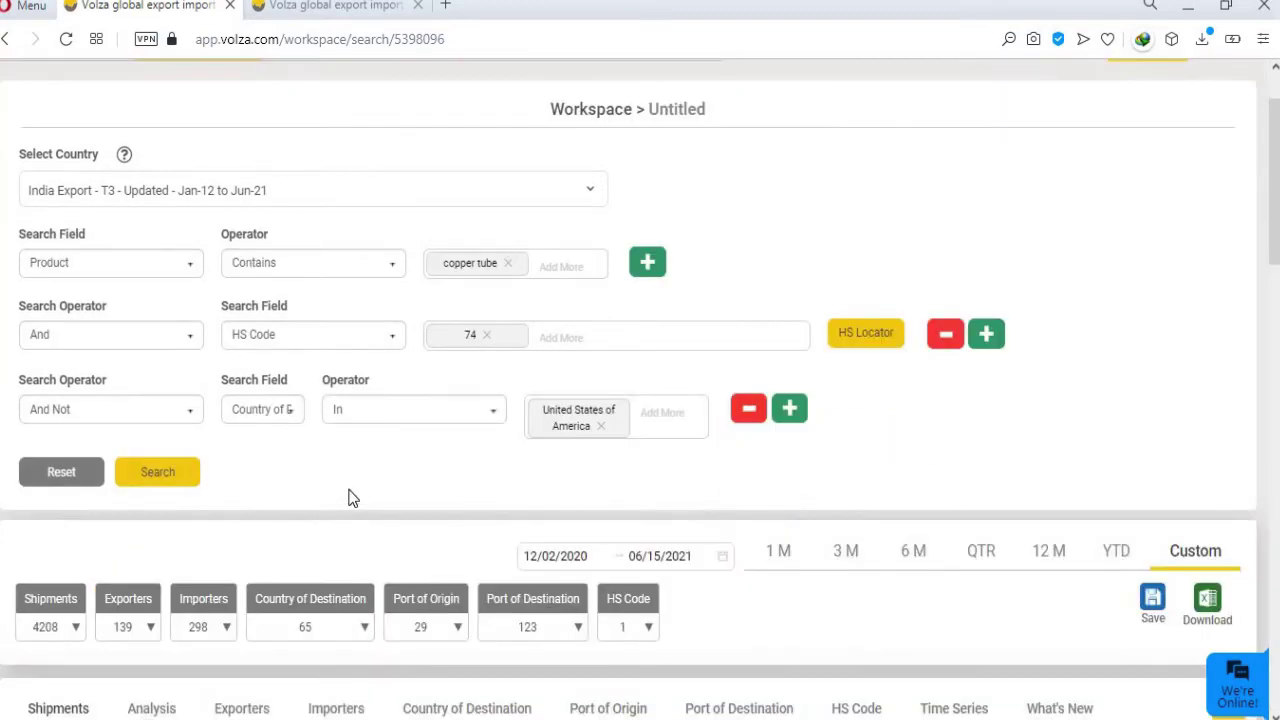
Check the refined shipment count, scan the listed products and look at the options of the Port of Origin filter
scroll(156, 530, down, 2)
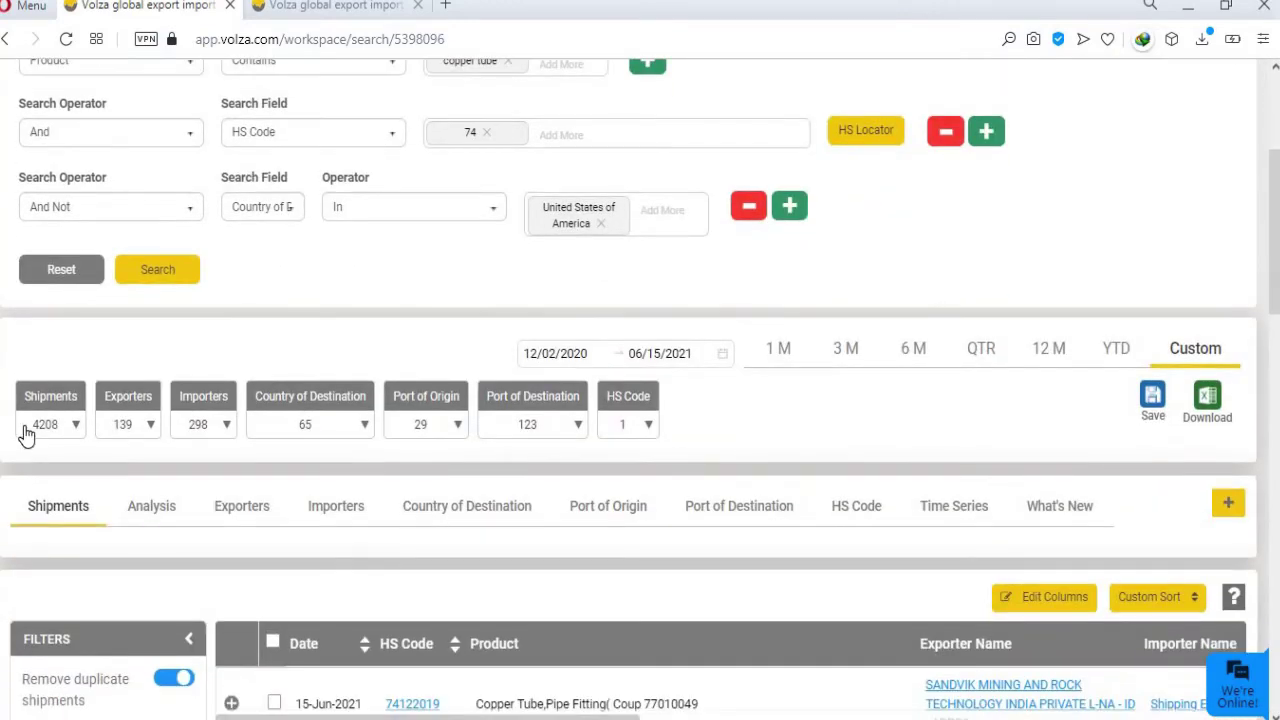
drag(28, 432, 62, 440)
scroll(178, 358, down, 12)
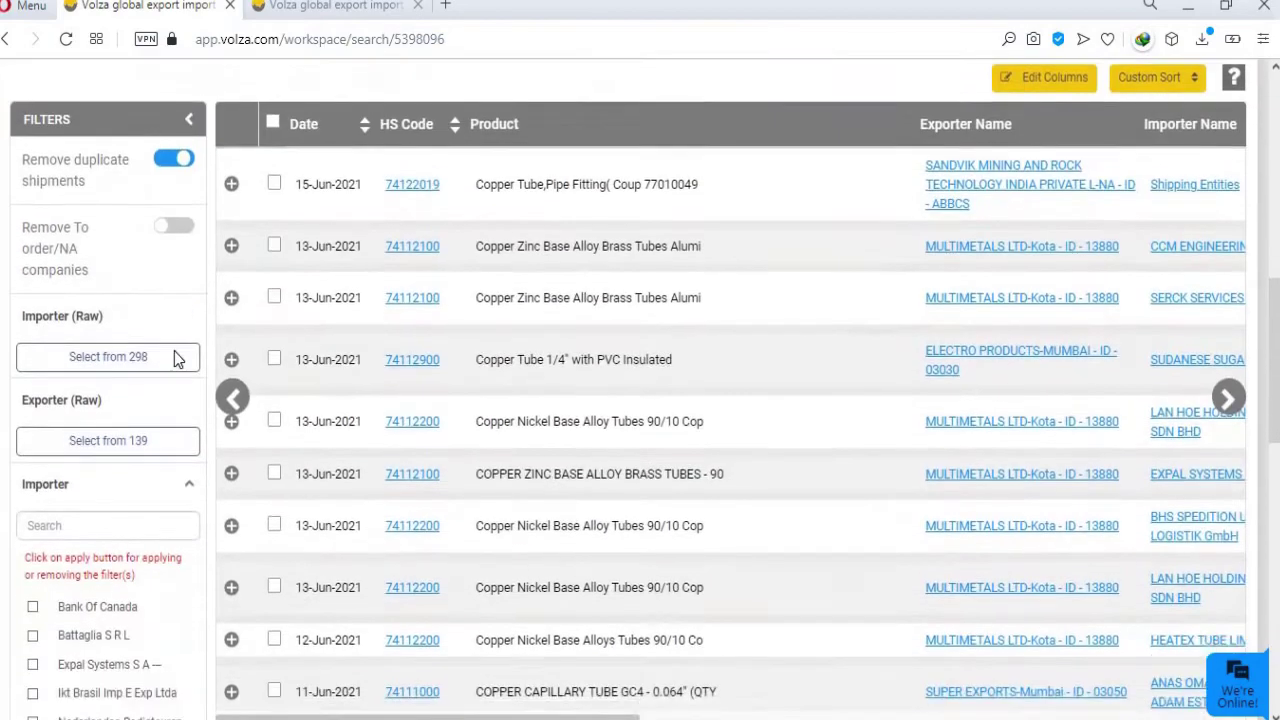
scroll(174, 358, down, 1)
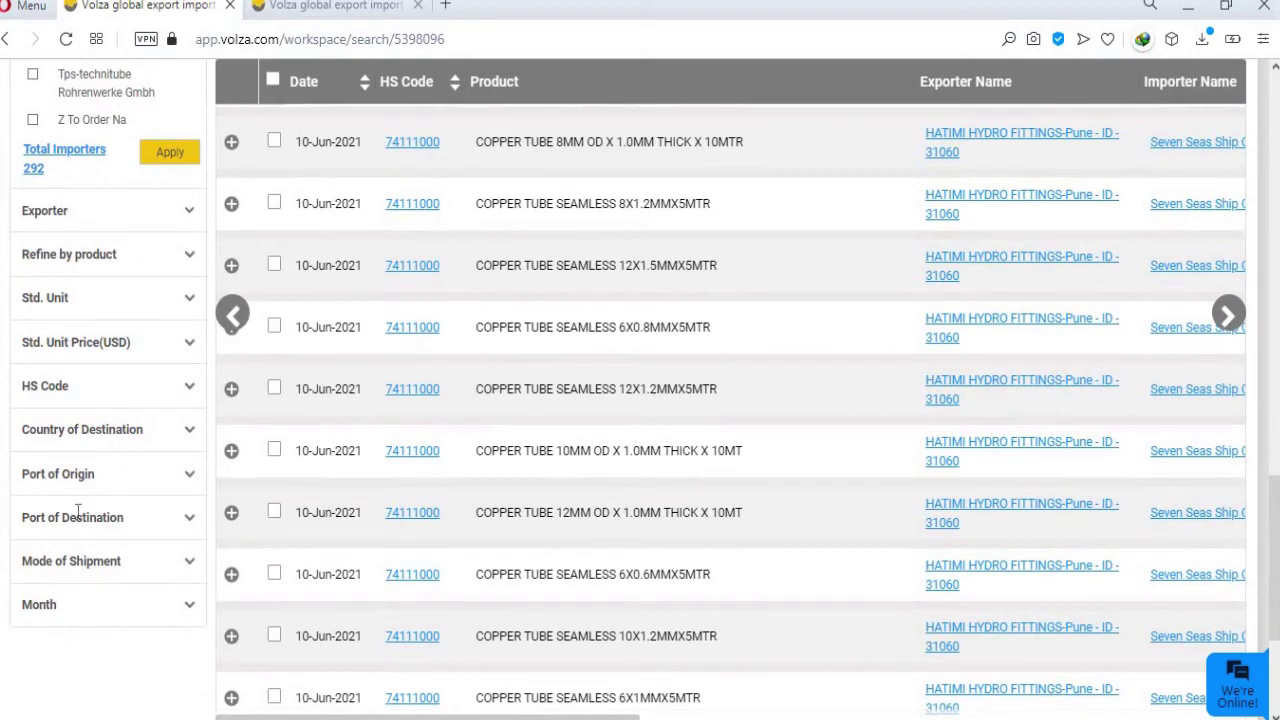
click(186, 484)
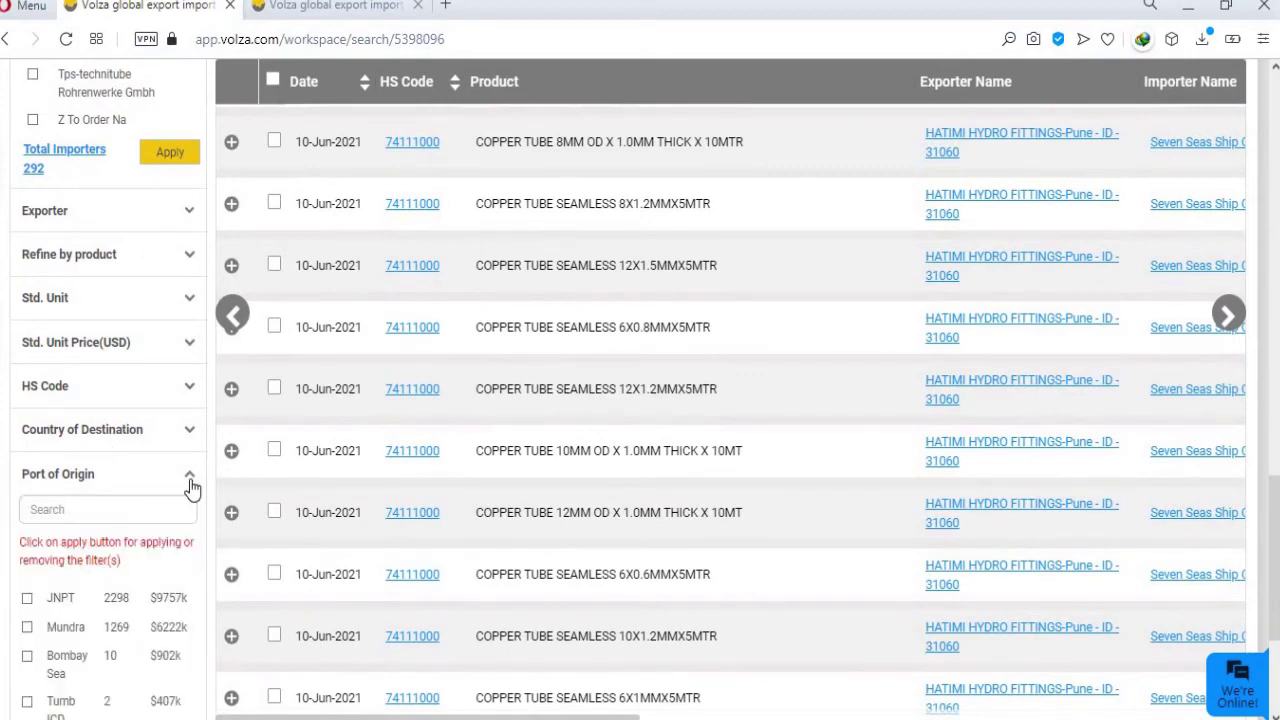
click(190, 482)
Save the search as a workspace named "India Export Copper tube"
scroll(1151, 309, up, 5)
click(1146, 305)
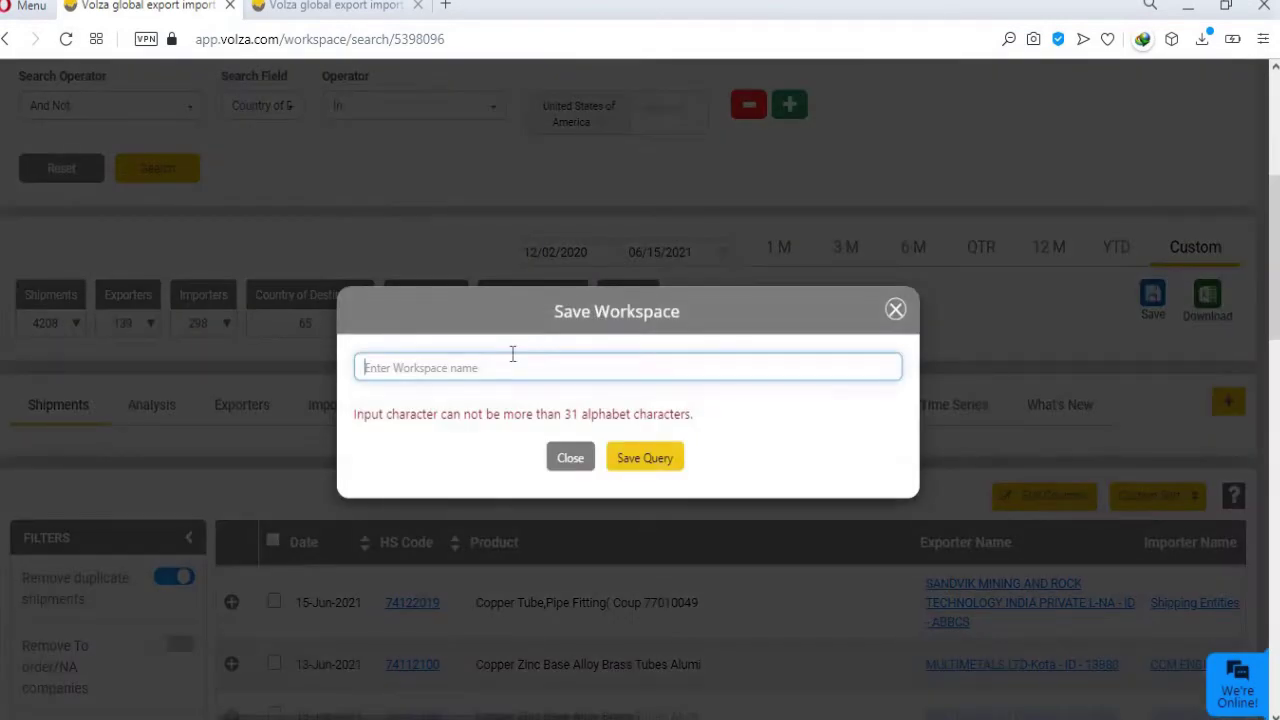
text(India Export Copper tube)
click(621, 439)
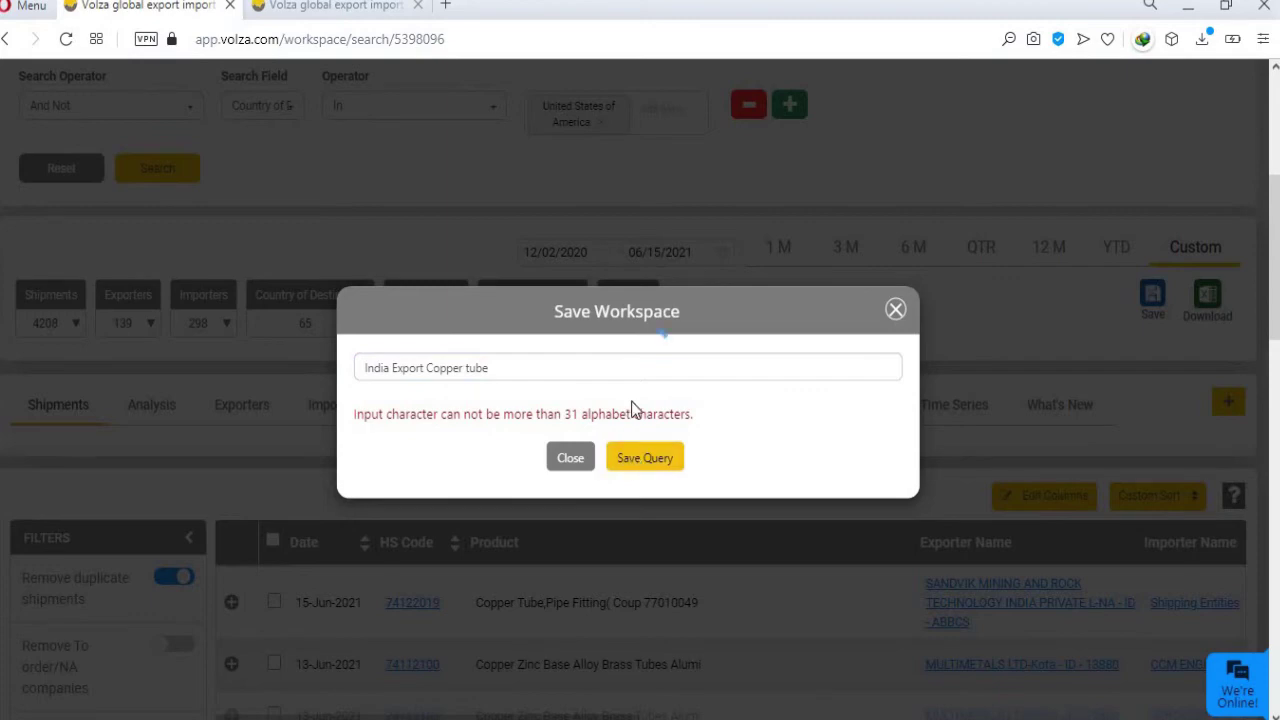
click(634, 456)
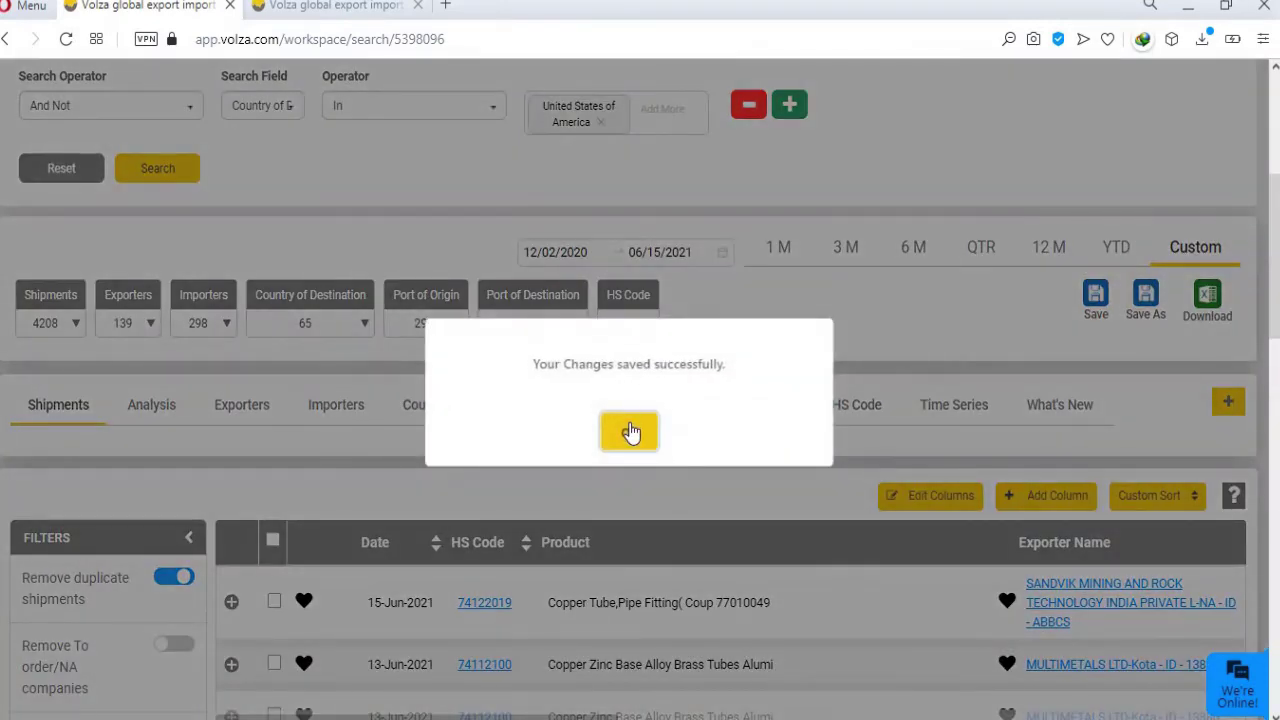
click(630, 432)
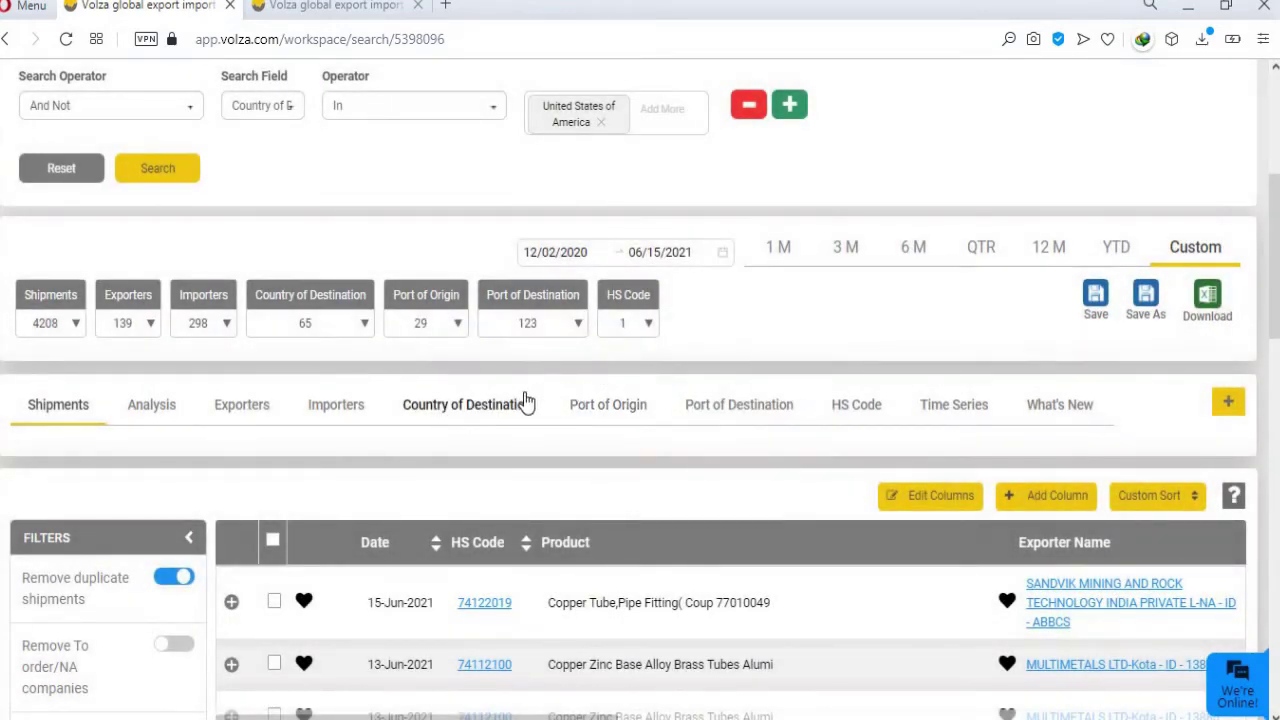
Open the exporters analysis and examine its summary, the relationship table and the charts by quantity, value, market share, unit price and month
scroll(527, 400, down, 1)
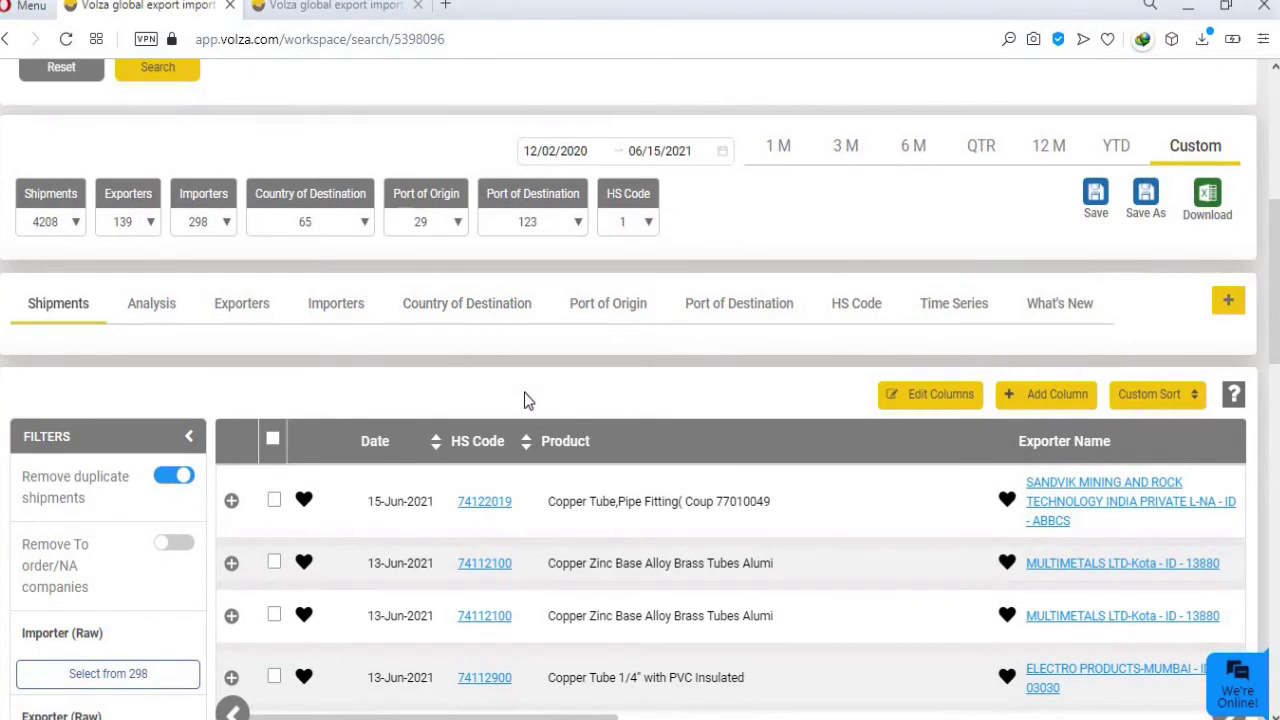
click(258, 314)
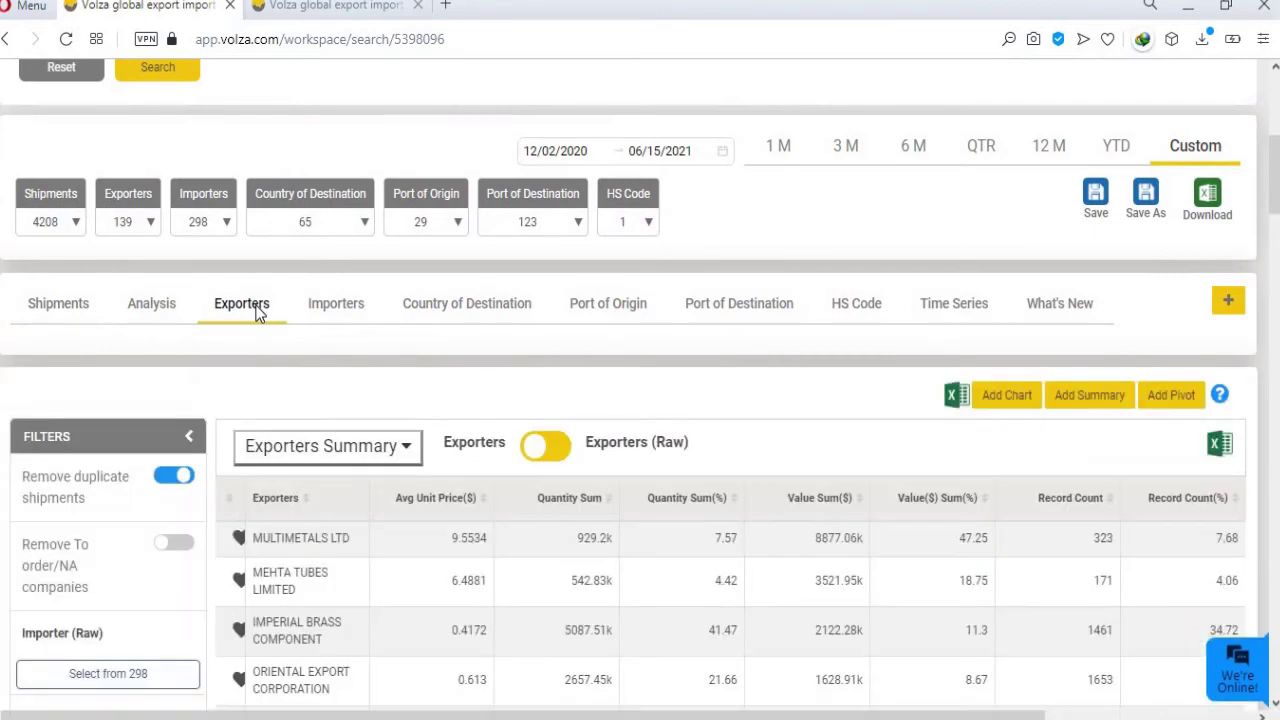
scroll(357, 384, down, 4)
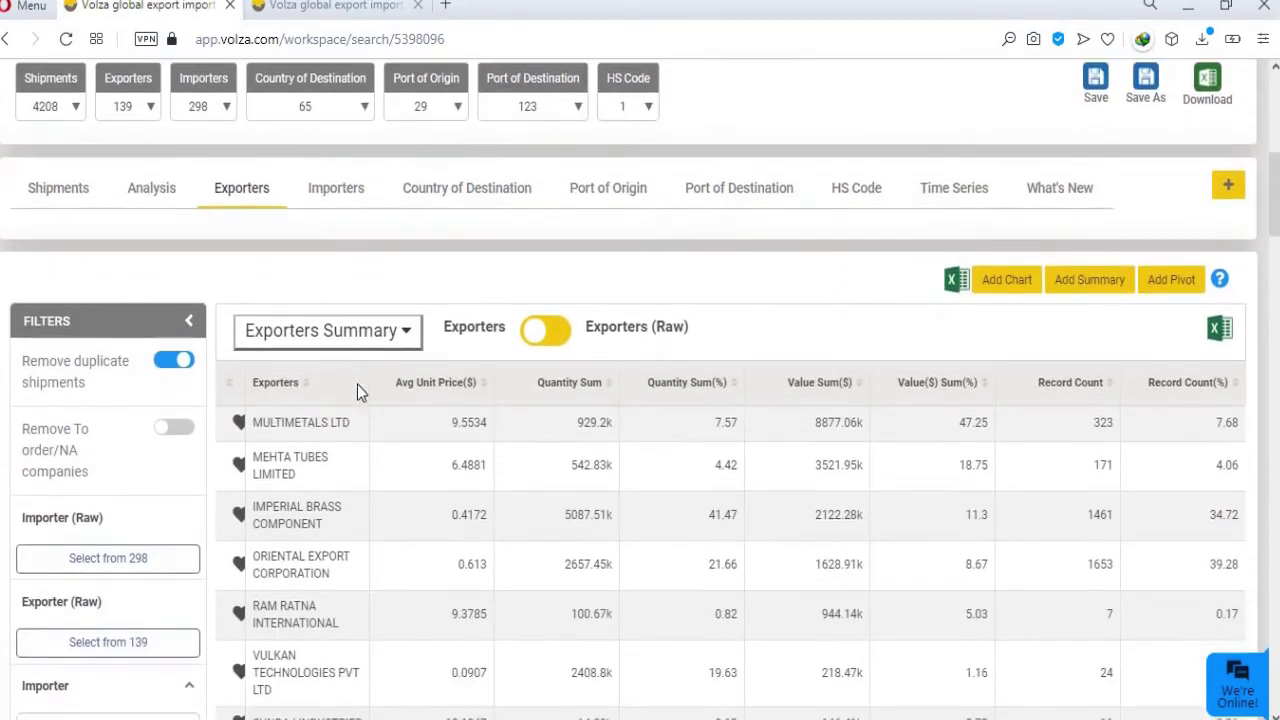
scroll(420, 383, down, 7)
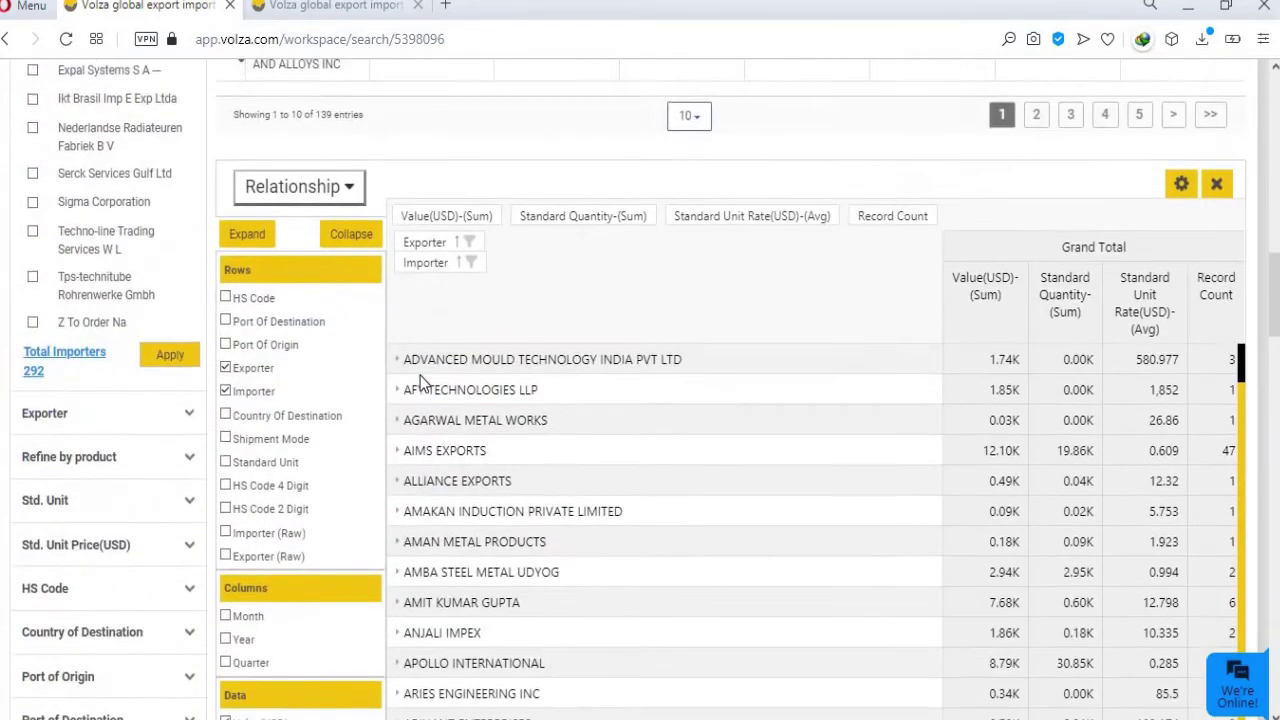
scroll(420, 383, down, 4)
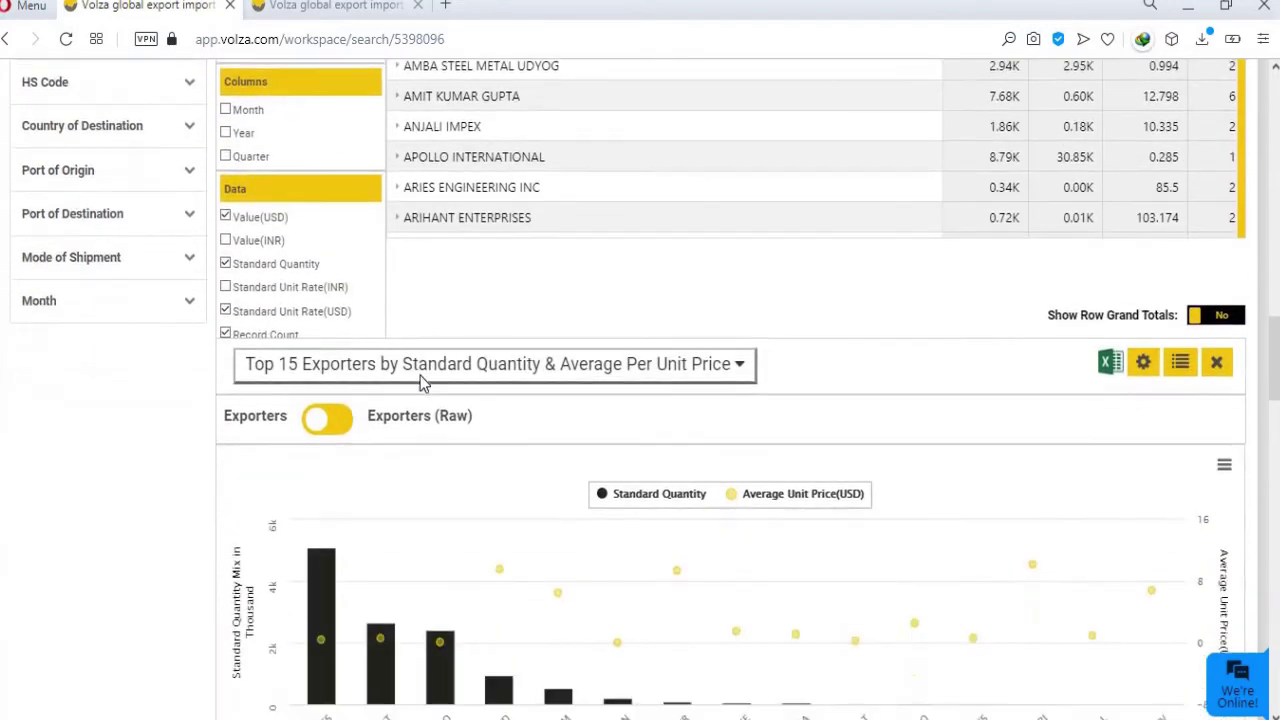
scroll(420, 383, down, 3)
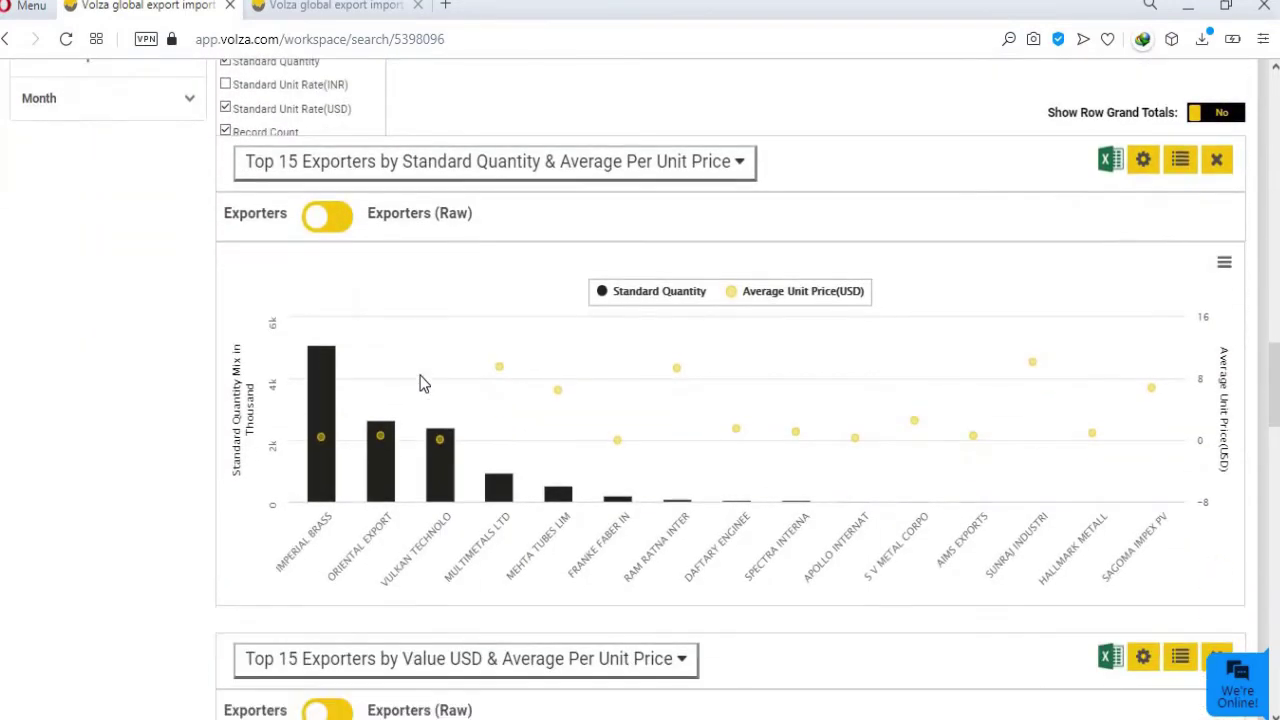
scroll(420, 383, down, 6)
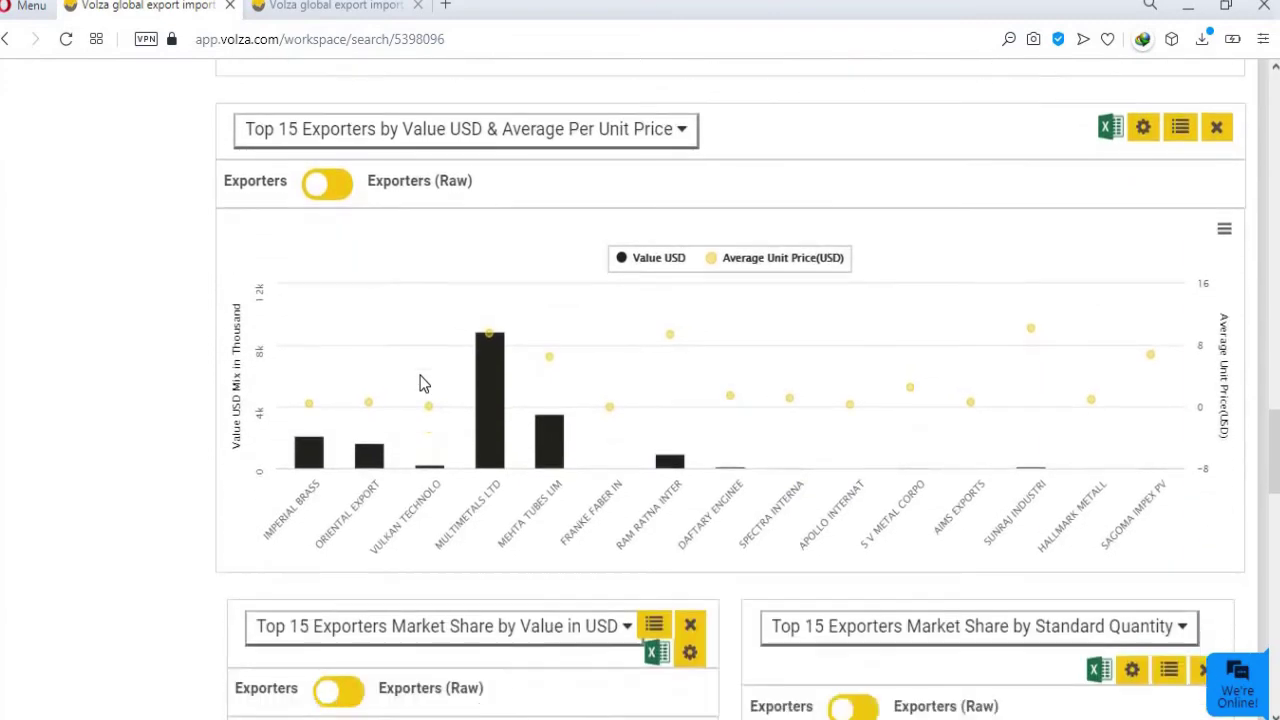
scroll(420, 383, down, 6)
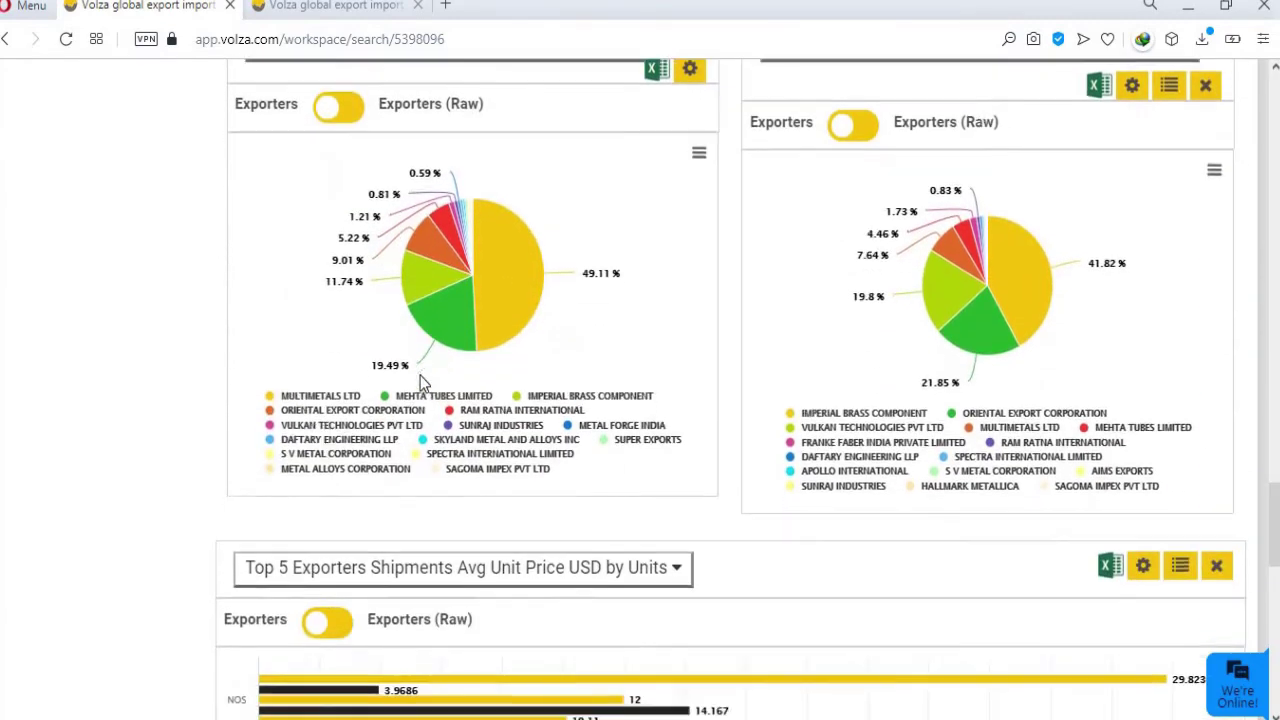
scroll(420, 380, down, 2)
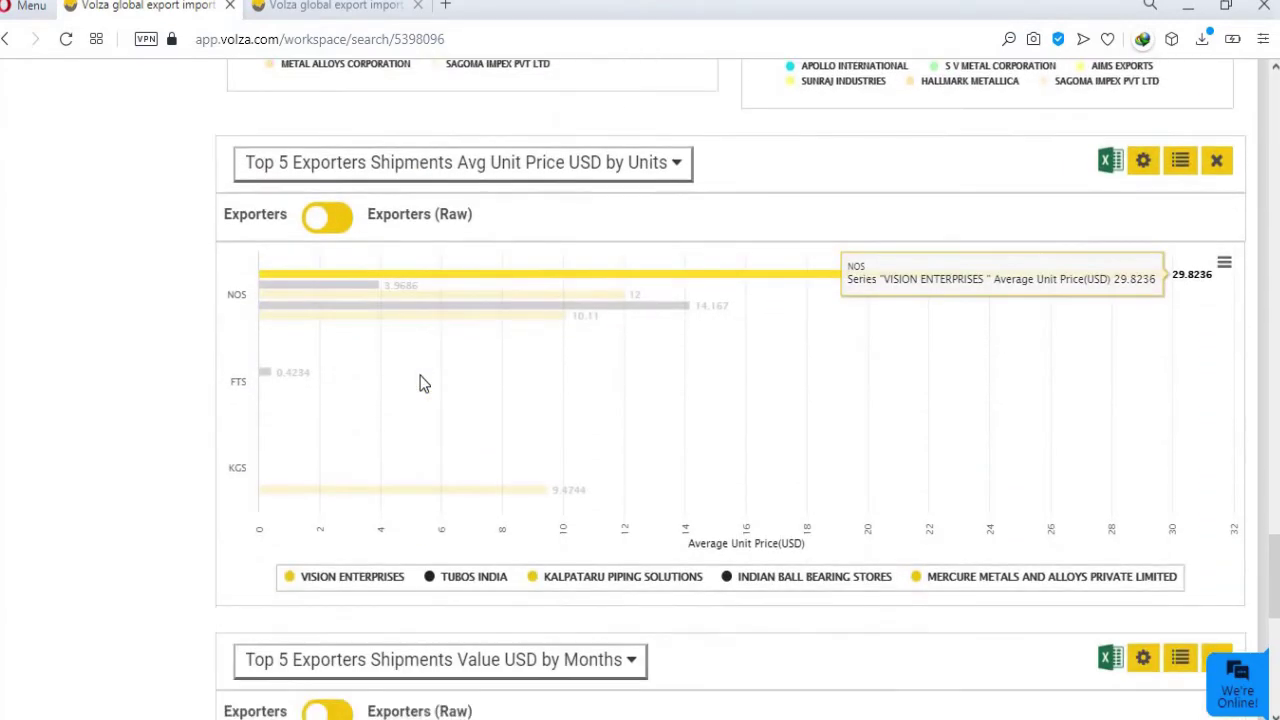
scroll(420, 383, down, 4)
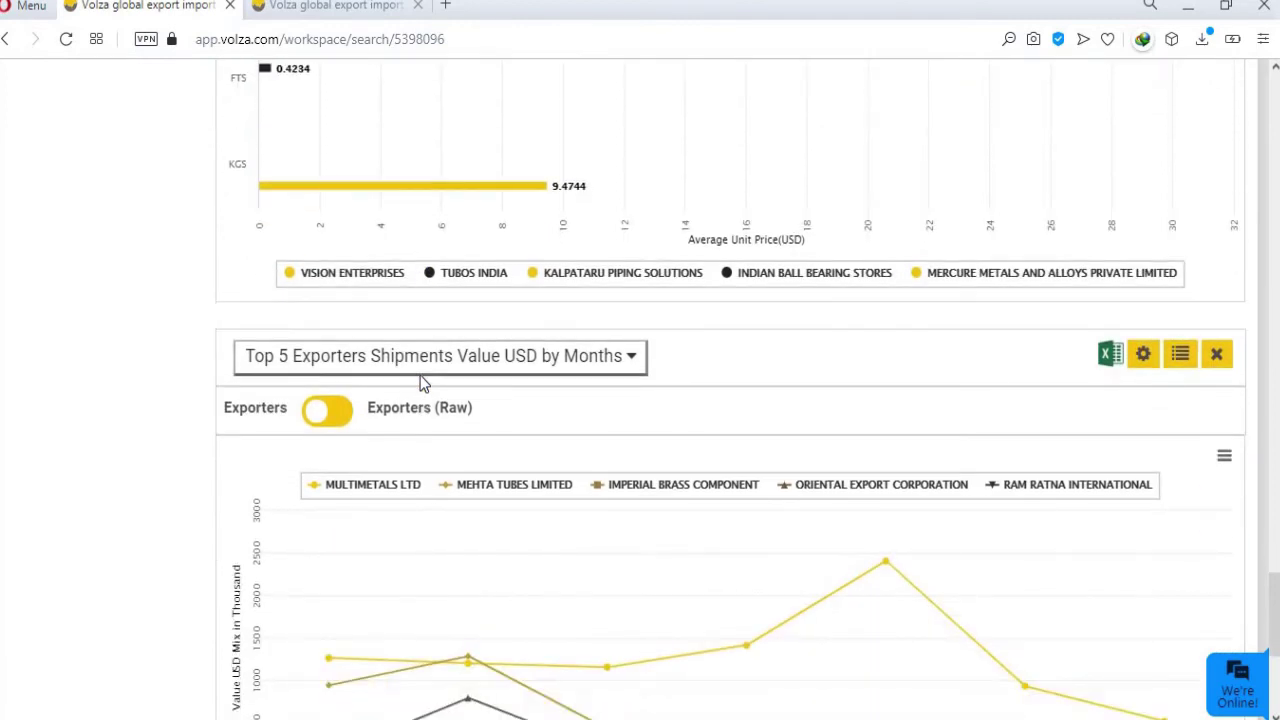
scroll(420, 383, down, 1)
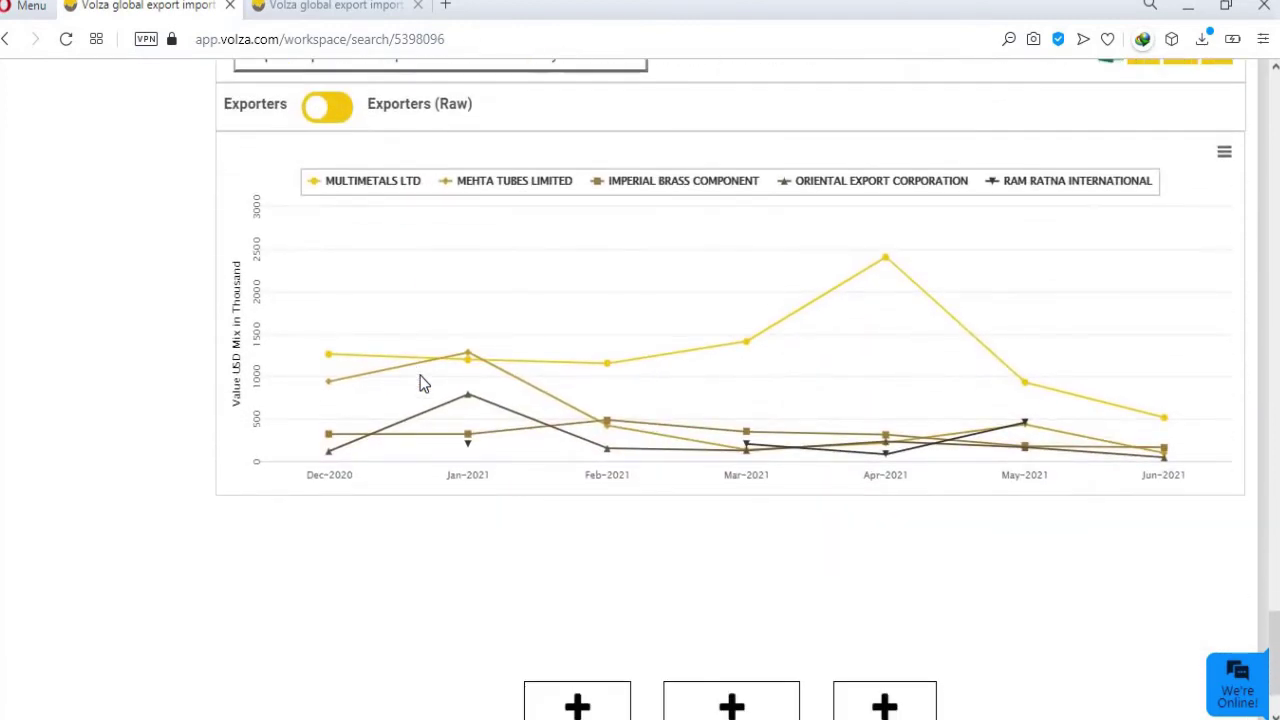
scroll(449, 374, up, 1)
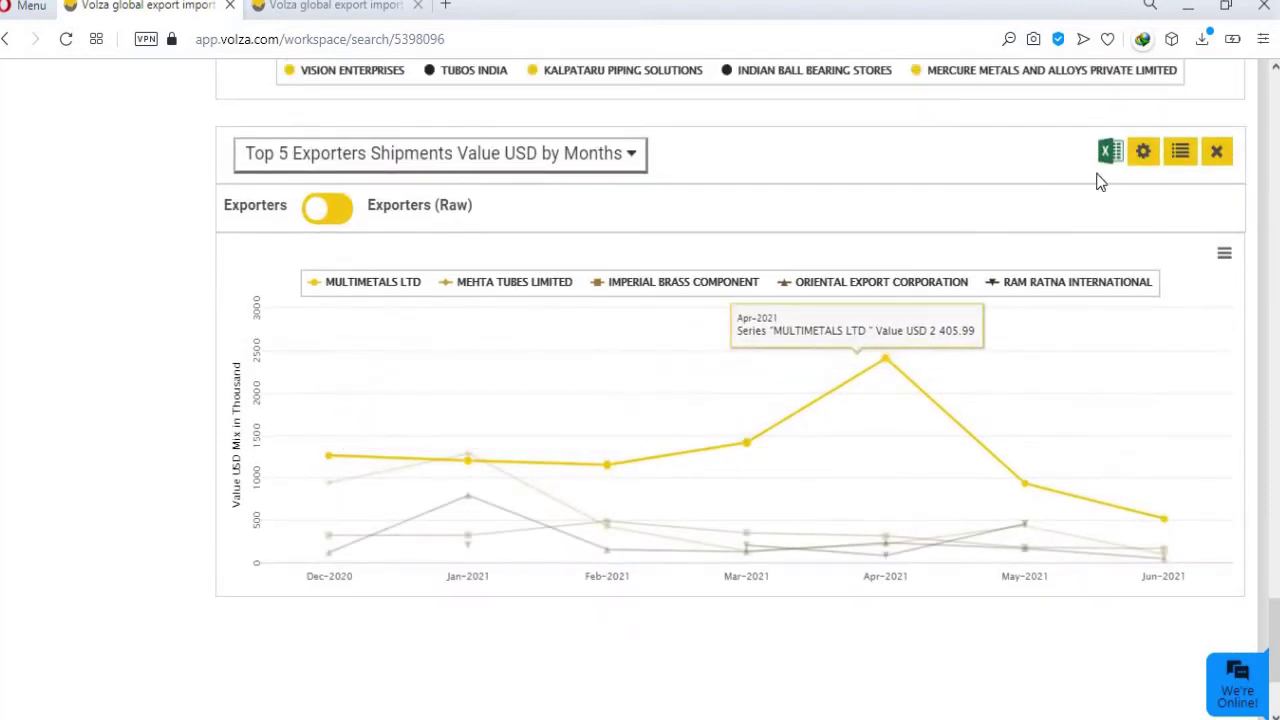
Inspect the Y-axis measure options in the settings of the "Top 5 Exporters Shipments Value USD by Months" chart, leaving them unchanged
click(1143, 154)
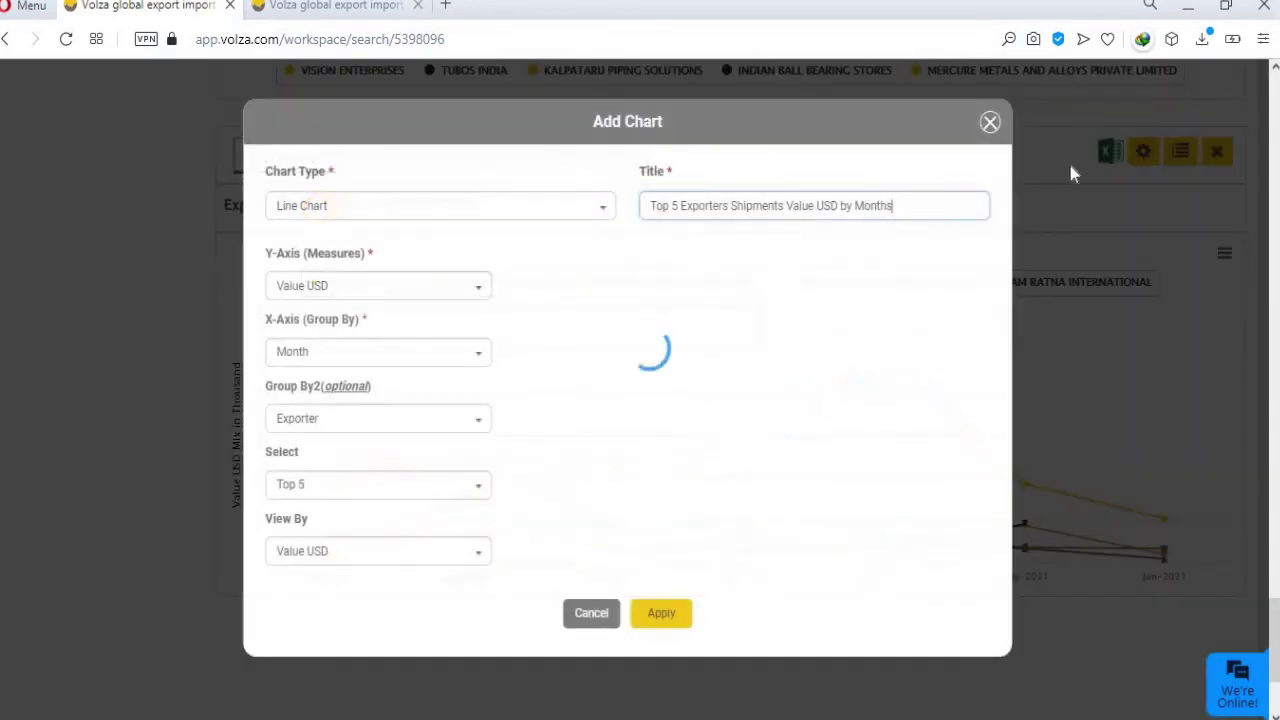
click(351, 295)
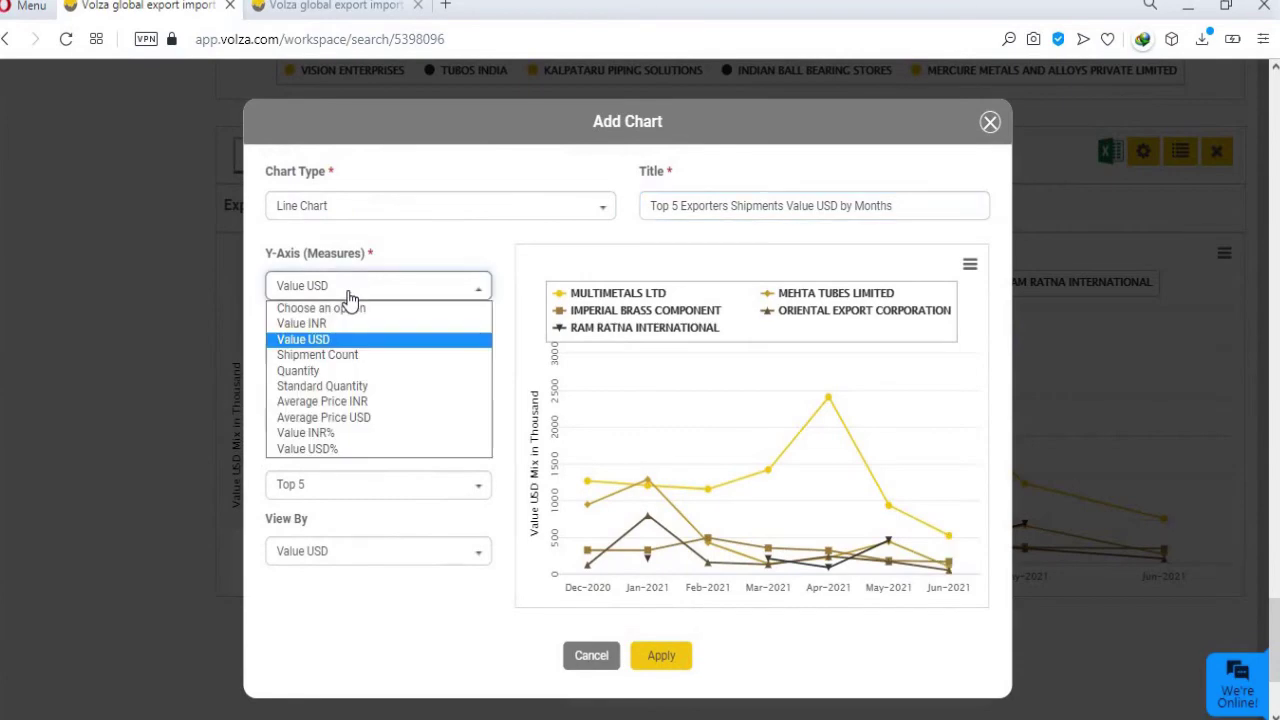
click(358, 302)
click(1063, 387)
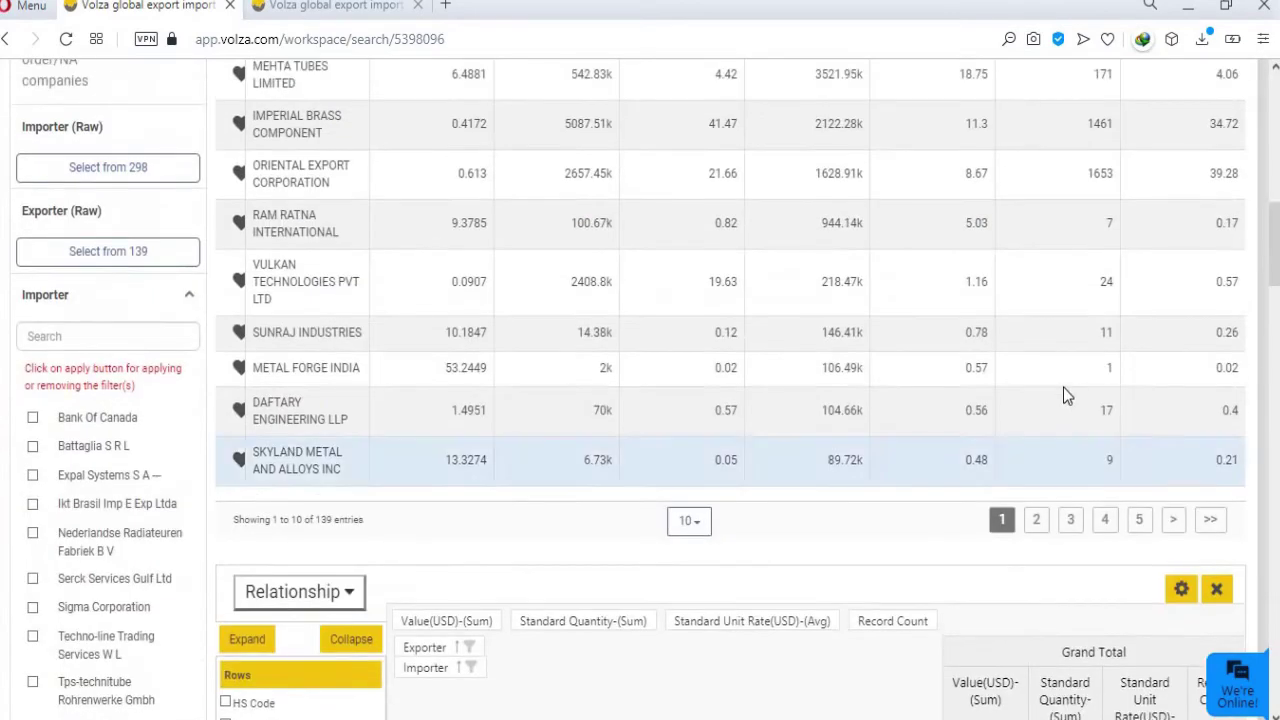
Look through the chart types available for adding a new exporters chart and cancel without creating one
scroll(1063, 387, up, 10)
click(1010, 396)
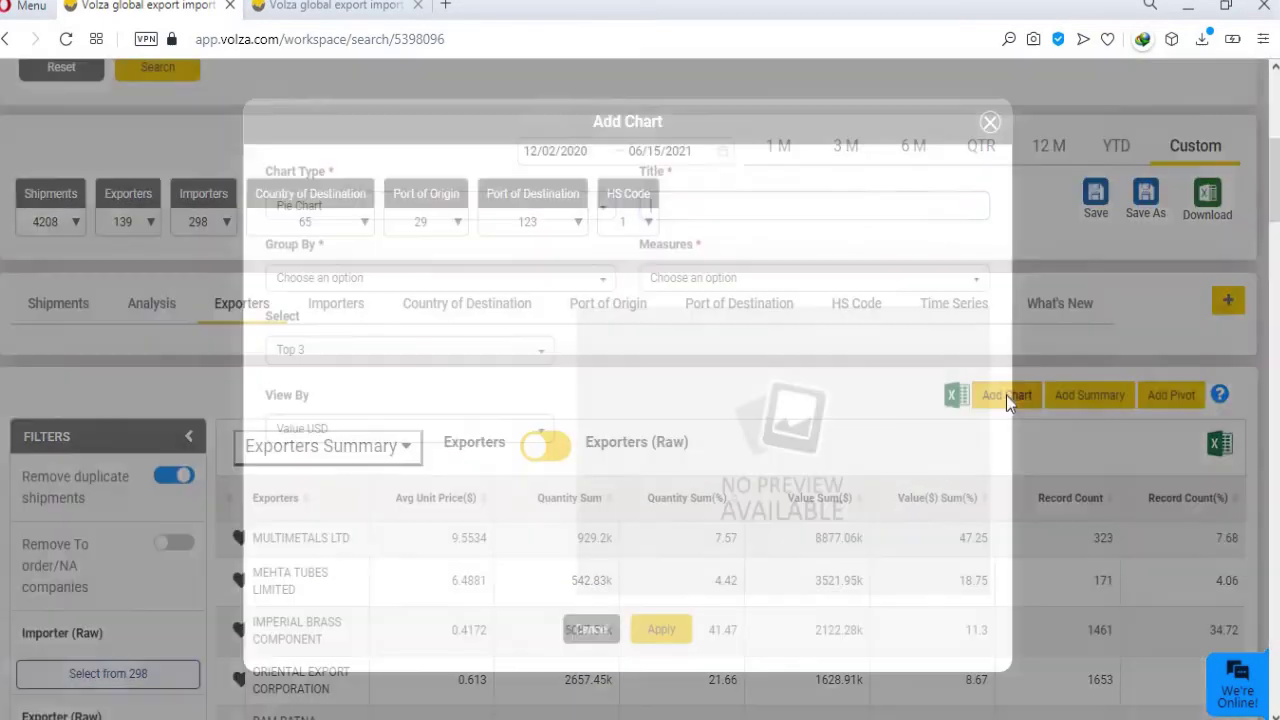
click(424, 208)
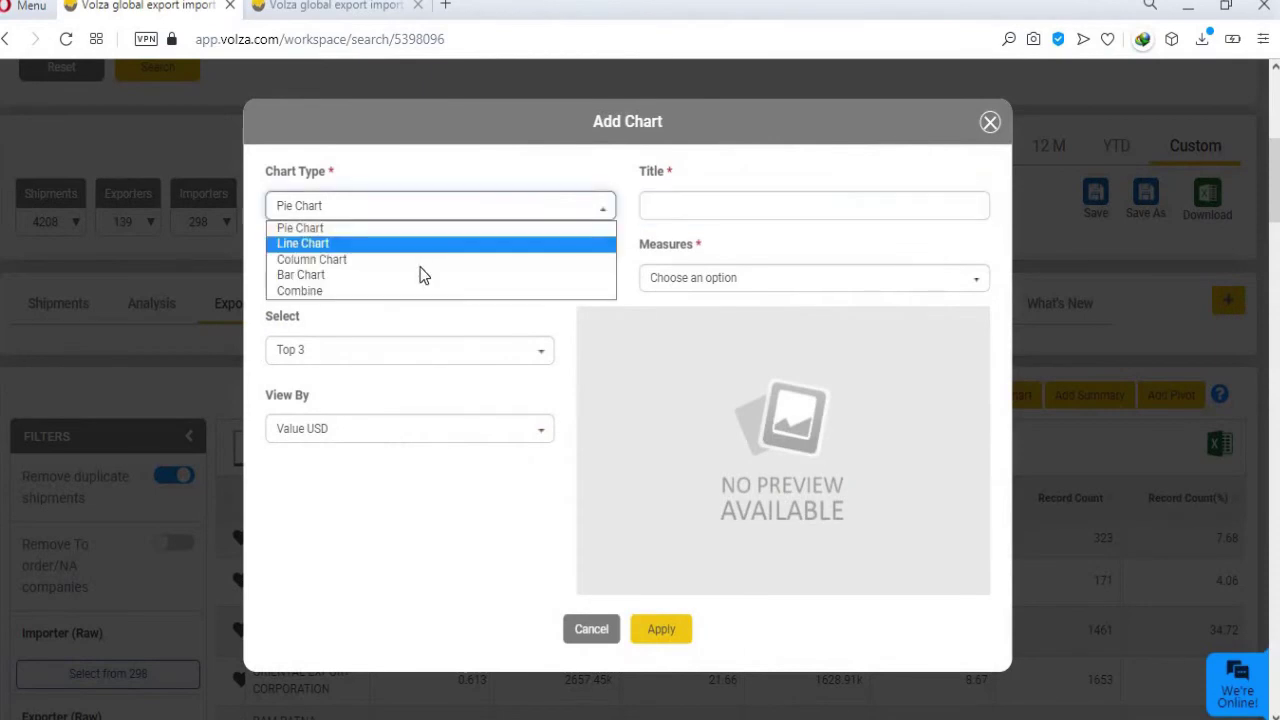
click(591, 628)
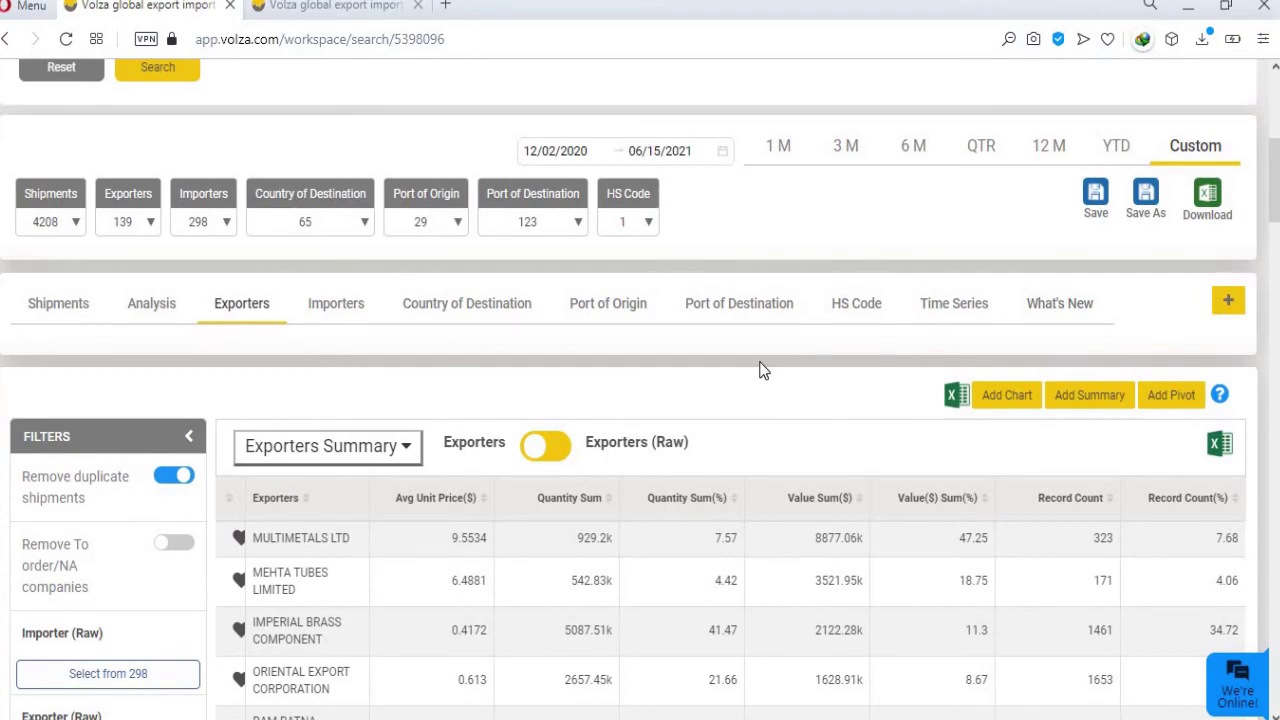
Review the exporters summary, the relationship table and the available result filters once more
scroll(189, 650, down, 10)
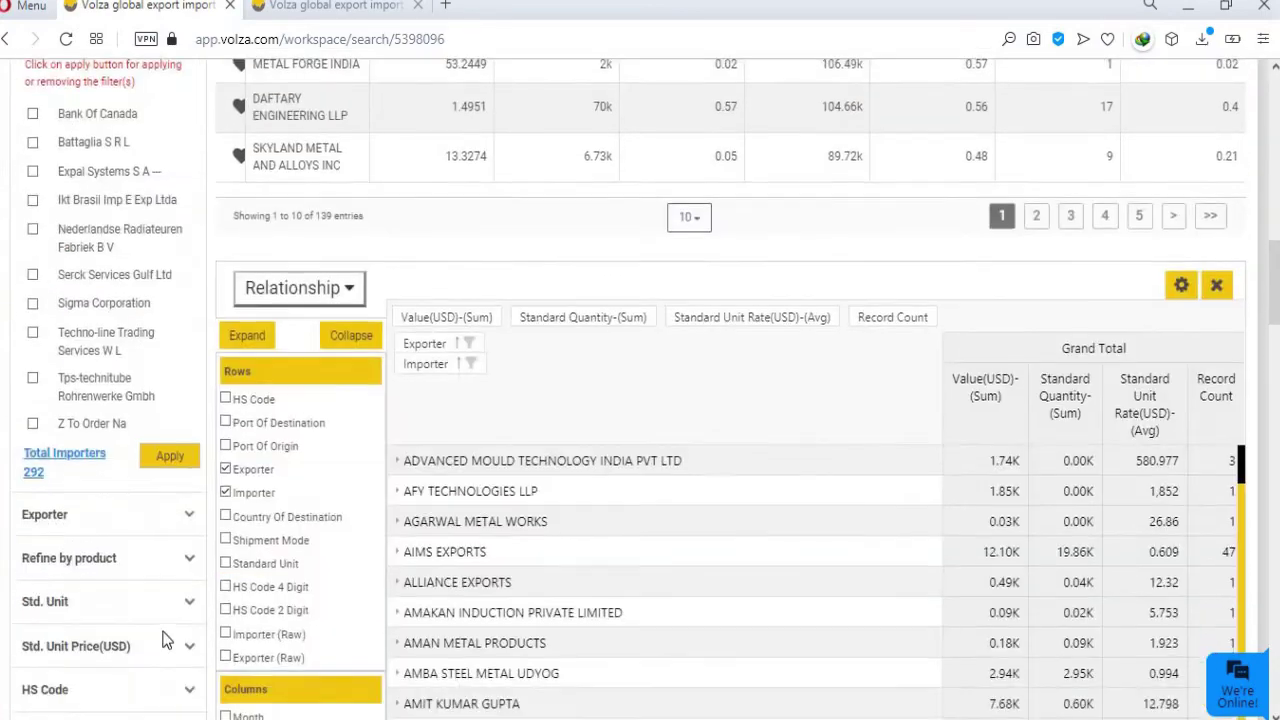
scroll(156, 617, up, 10)
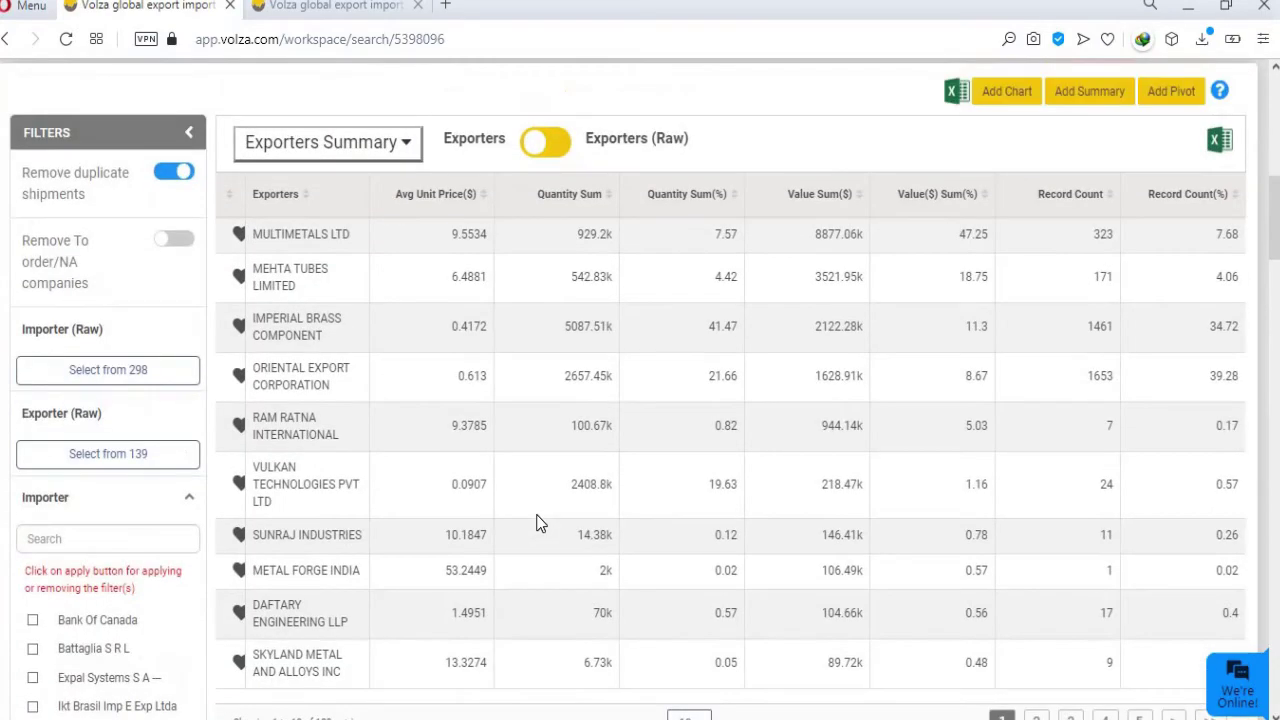
scroll(710, 428, up, 1)
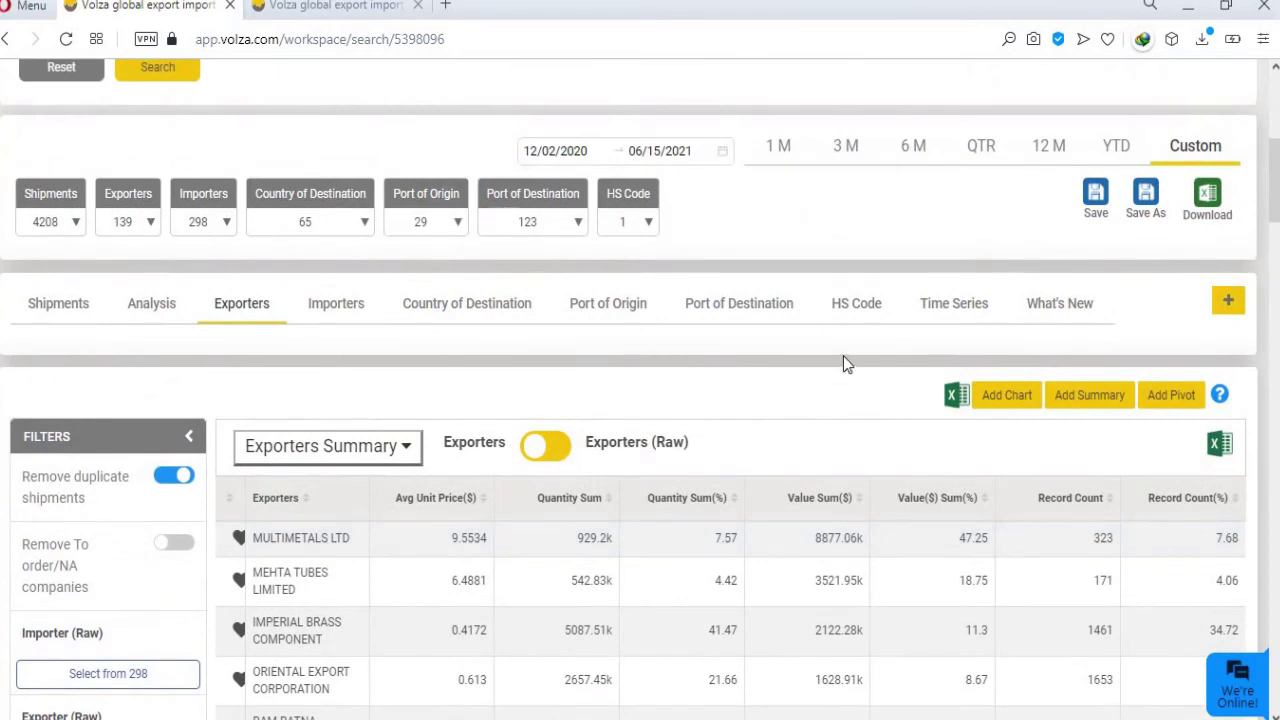
Start the Excel download of the copper tube search results
scroll(846, 360, up, 1)
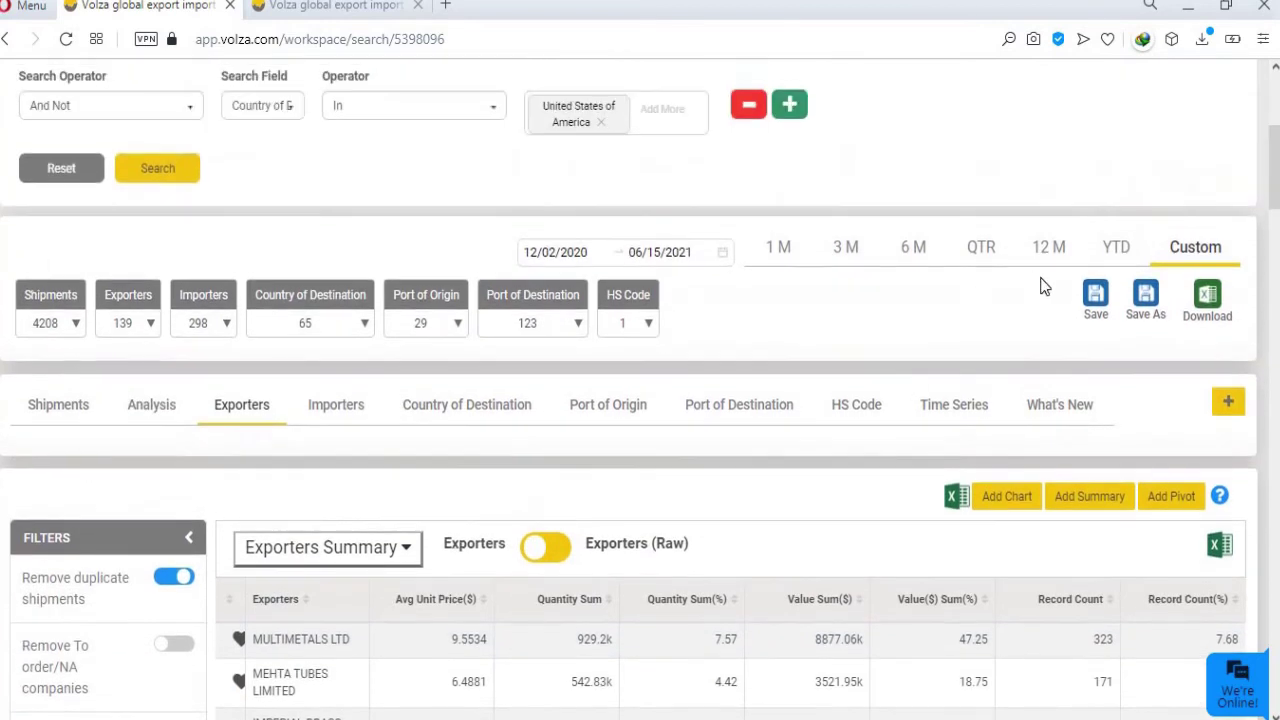
click(1210, 300)
scroll(1100, 360, up, 1)
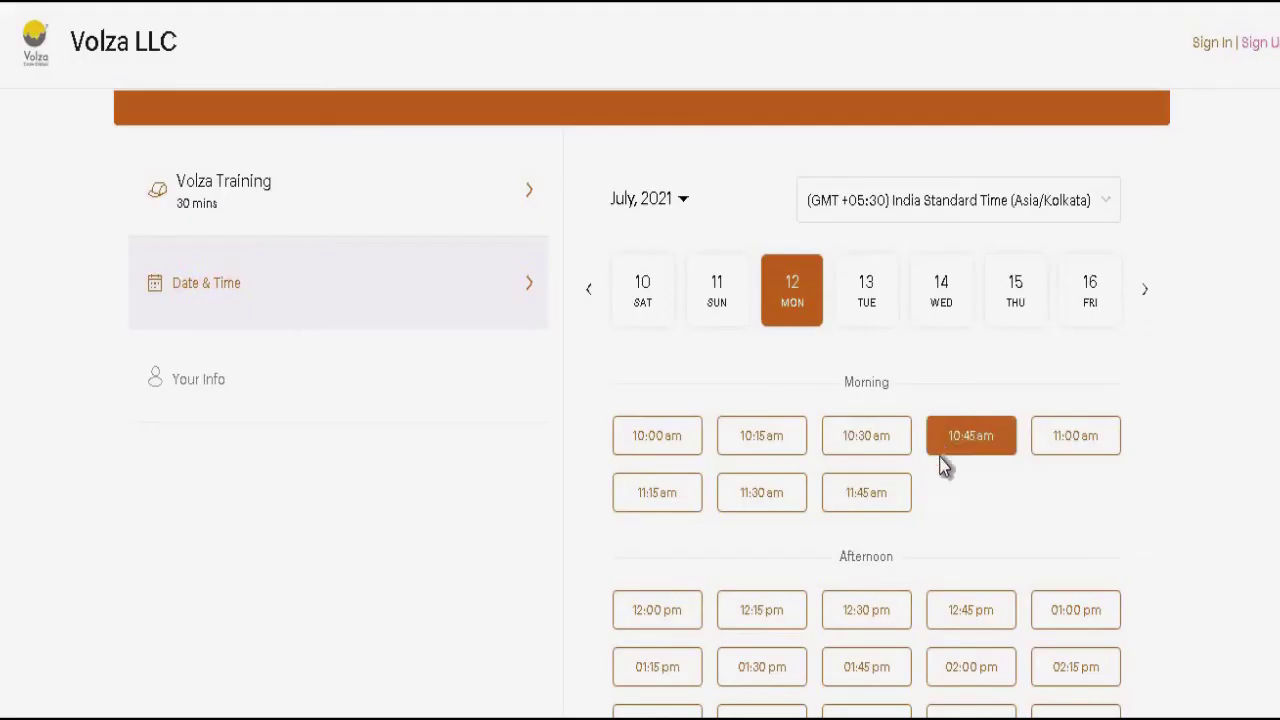
Book the 30-minute Volza Training for Monday 12 July 2021 at 02:45 pm and submit the completed appointment form
scroll(940, 470, down, 3)
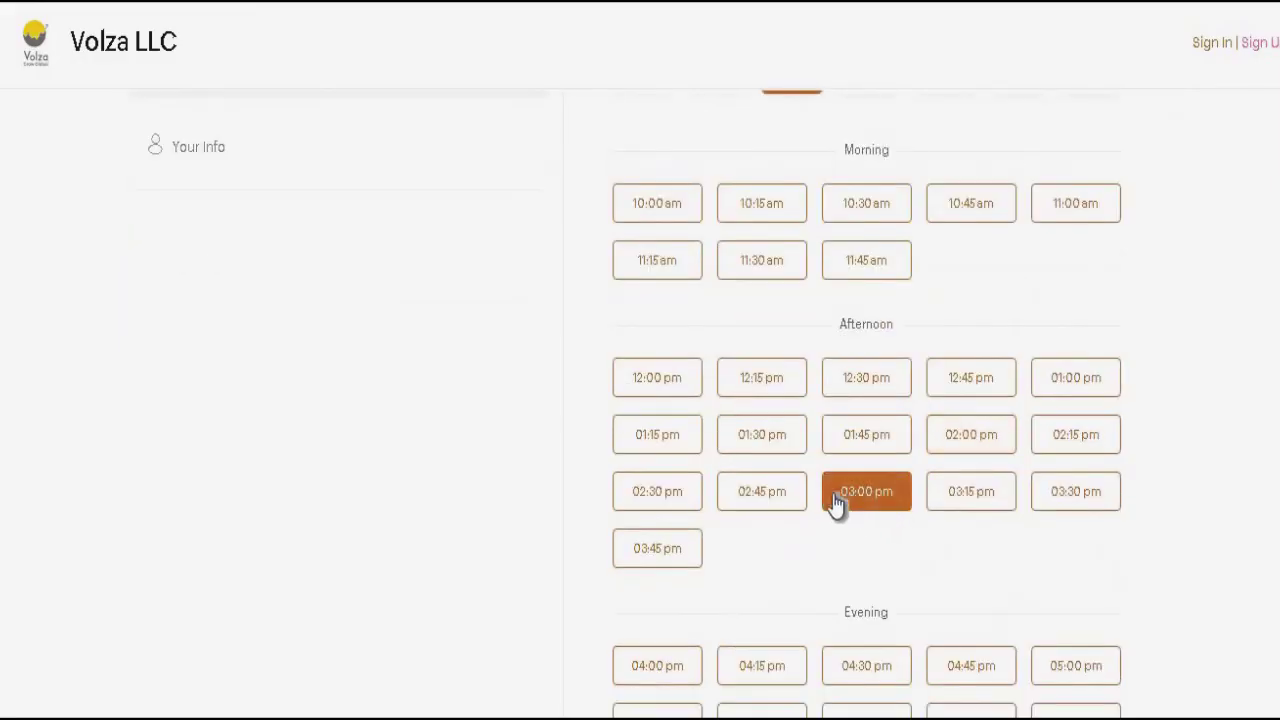
click(775, 502)
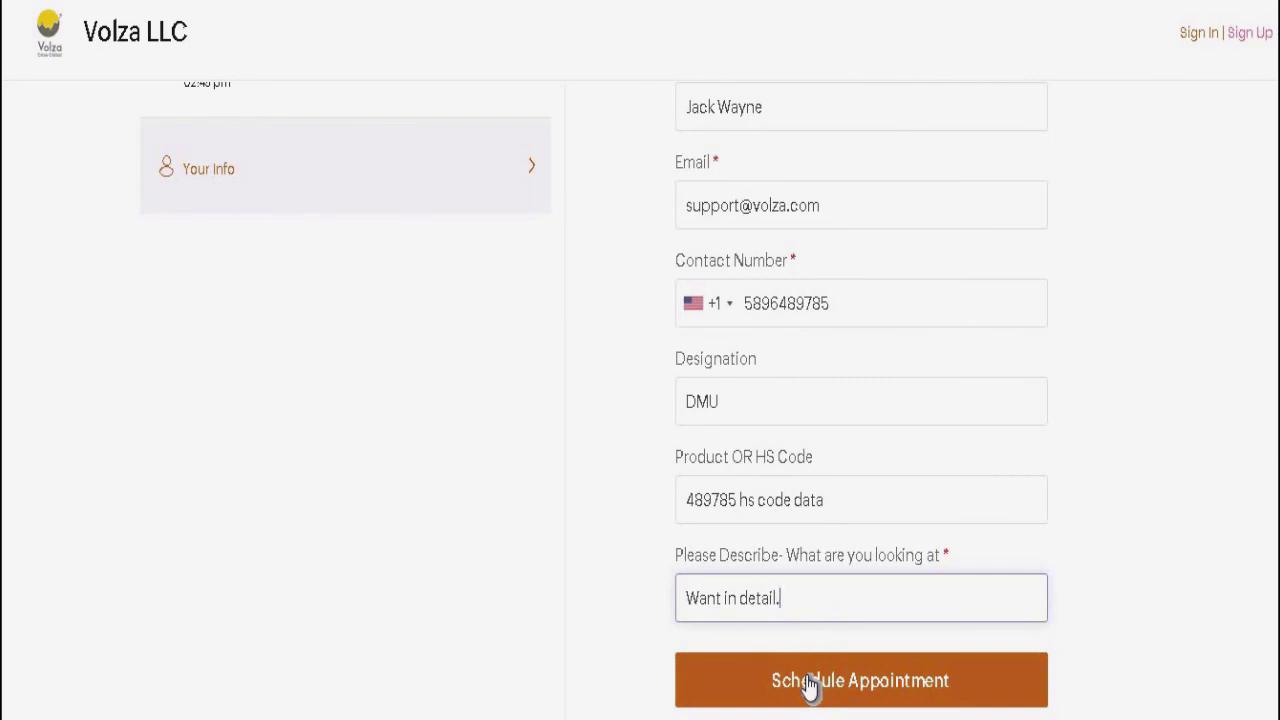
click(810, 688)
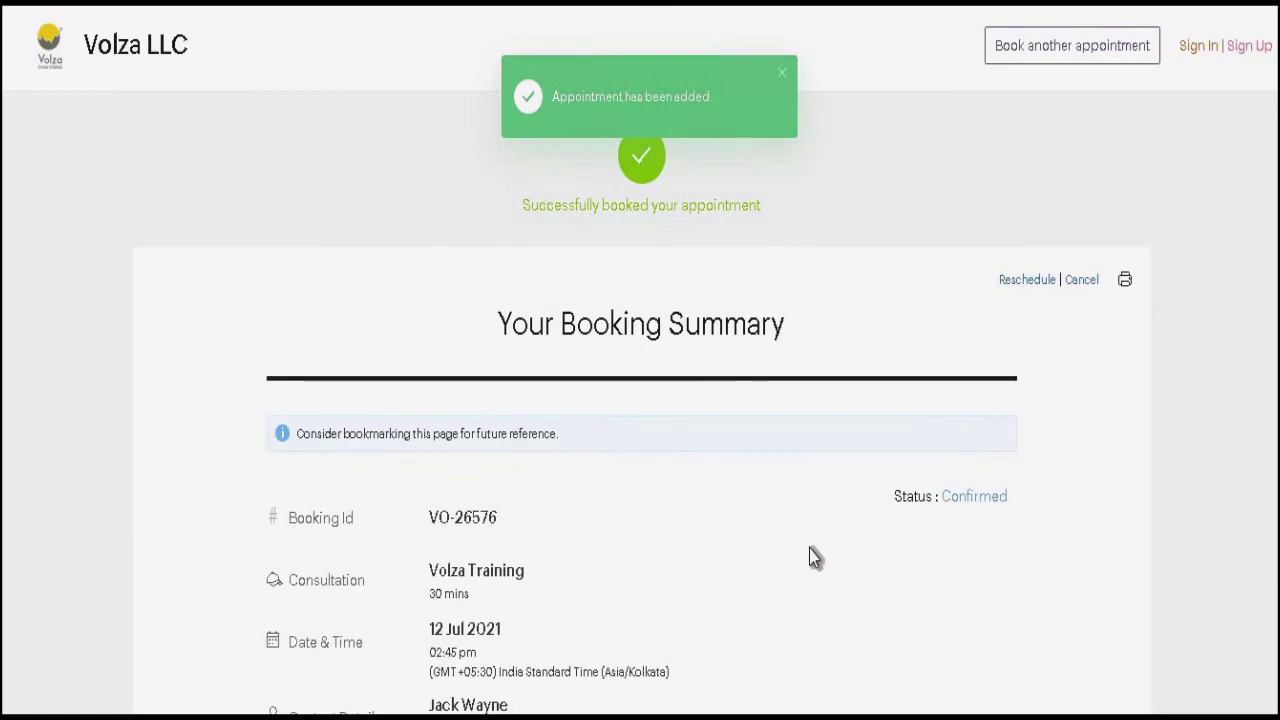
Review the booking summary, then highlight the sender's contact details in the appointment confirmation e-mail
scroll(809, 557, down, 4)
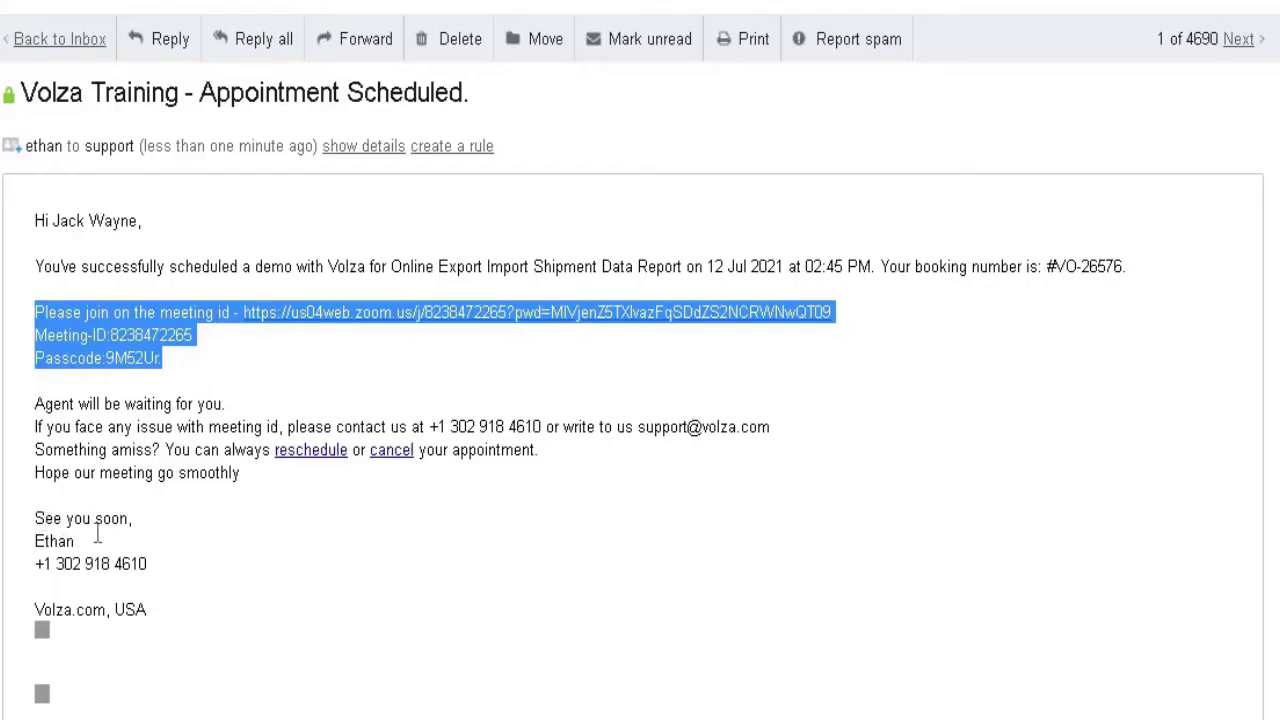
drag(34, 517, 160, 577)
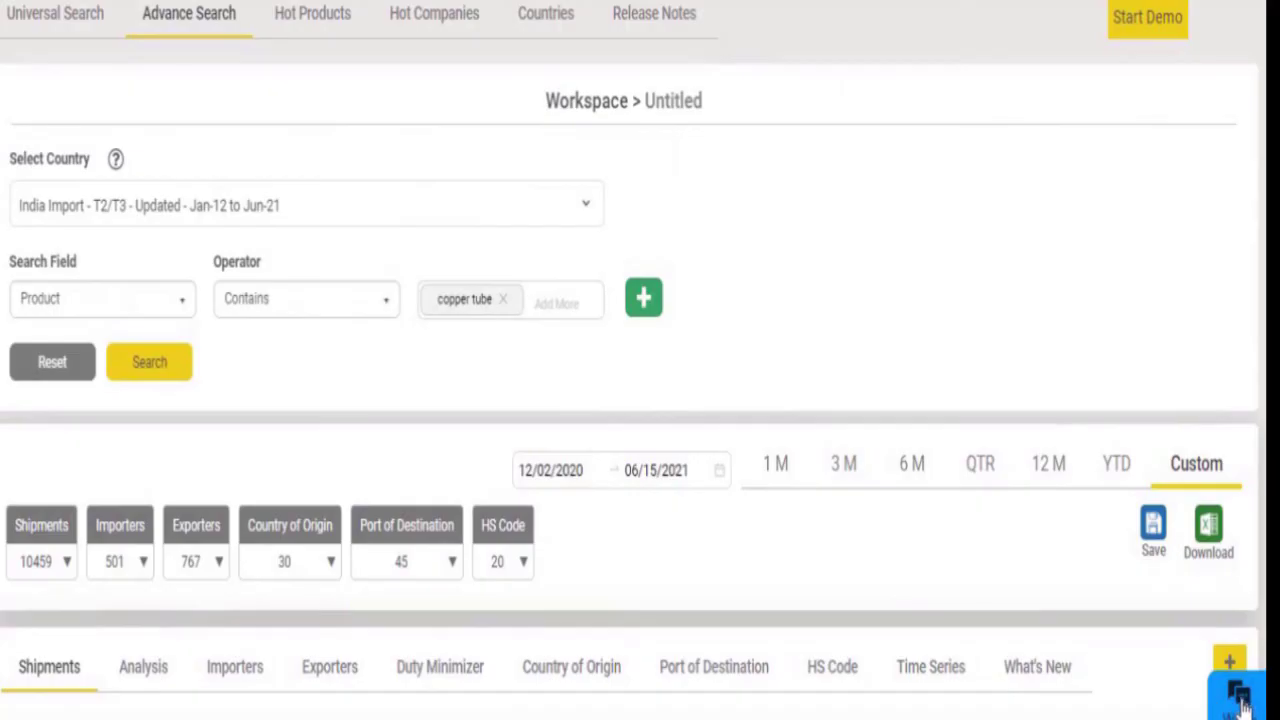
Open the support chat on the Volza search page and enter the conversation with Voly about scheduling a call
click(1240, 700)
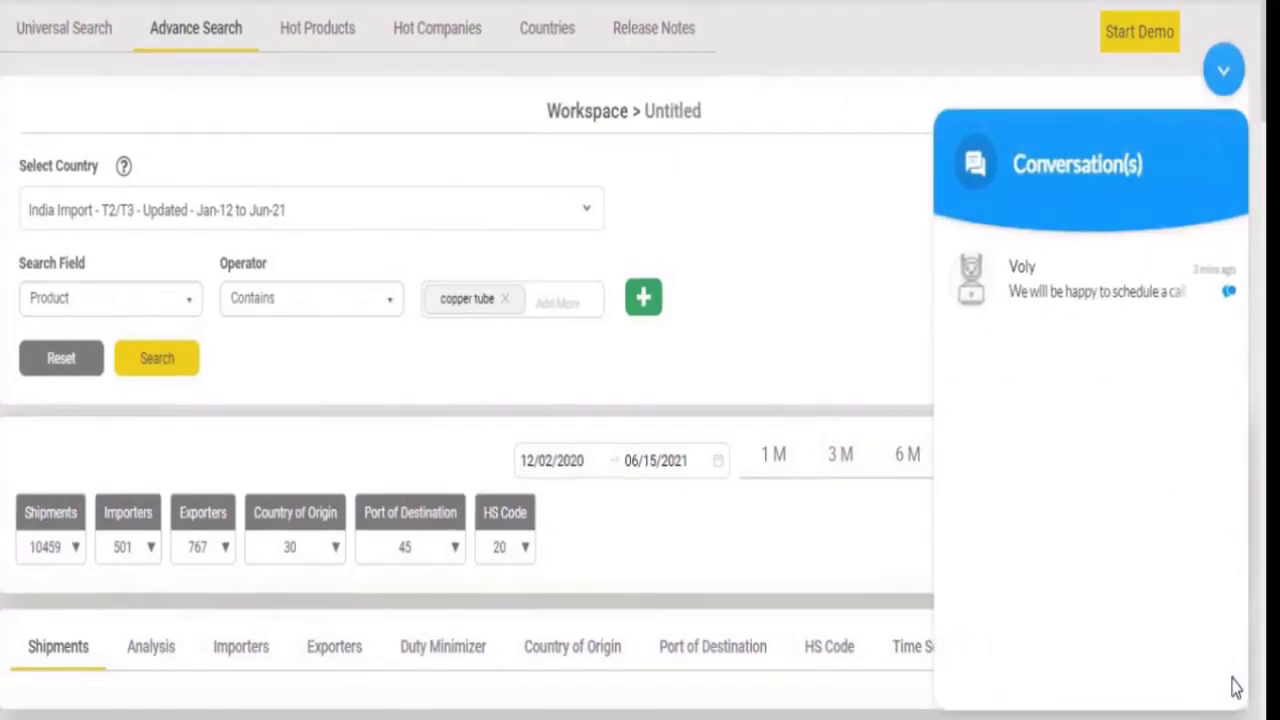
click(1130, 305)
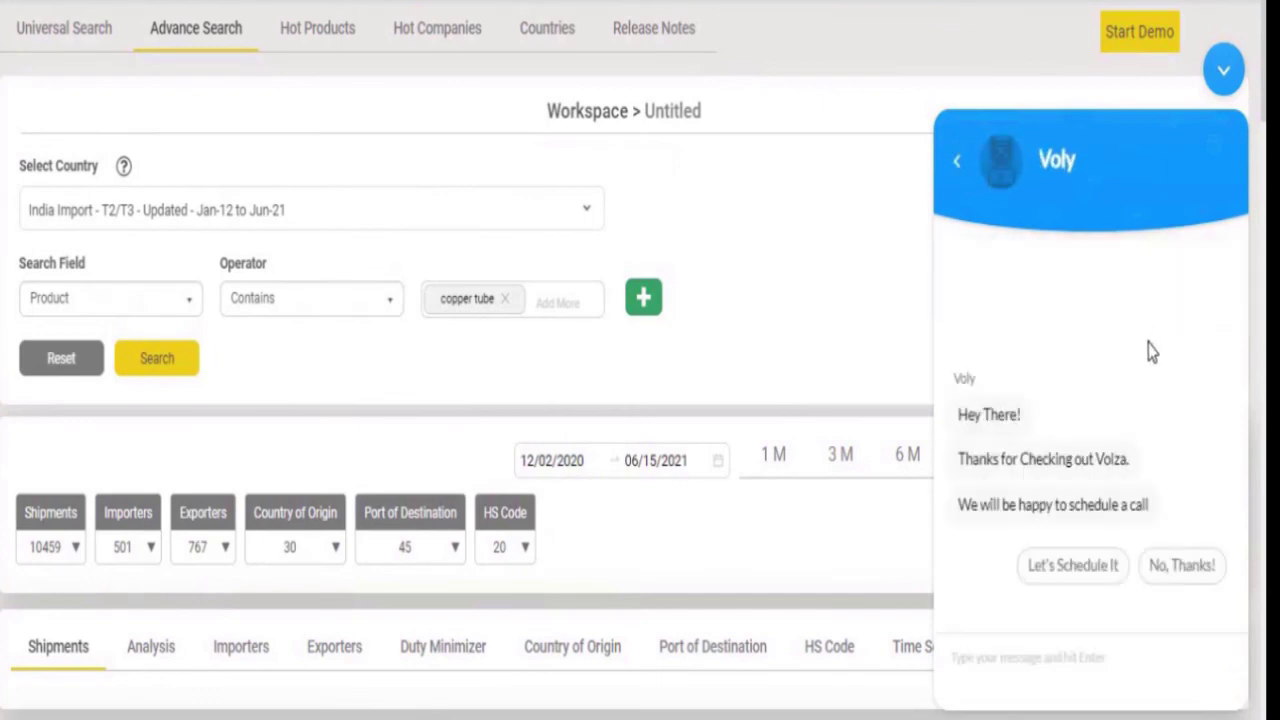